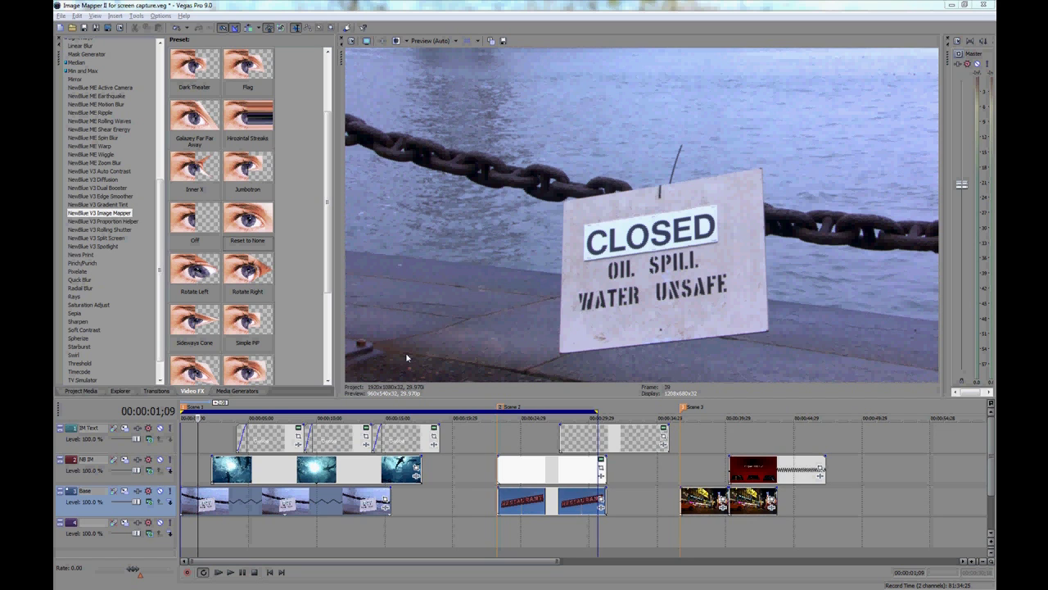
Step: Move the NB IM shark clips to start at 00:00:00 and pick the Simple PiP mapping preset
{"action": "left_click", "coordinate": [230, 475]}
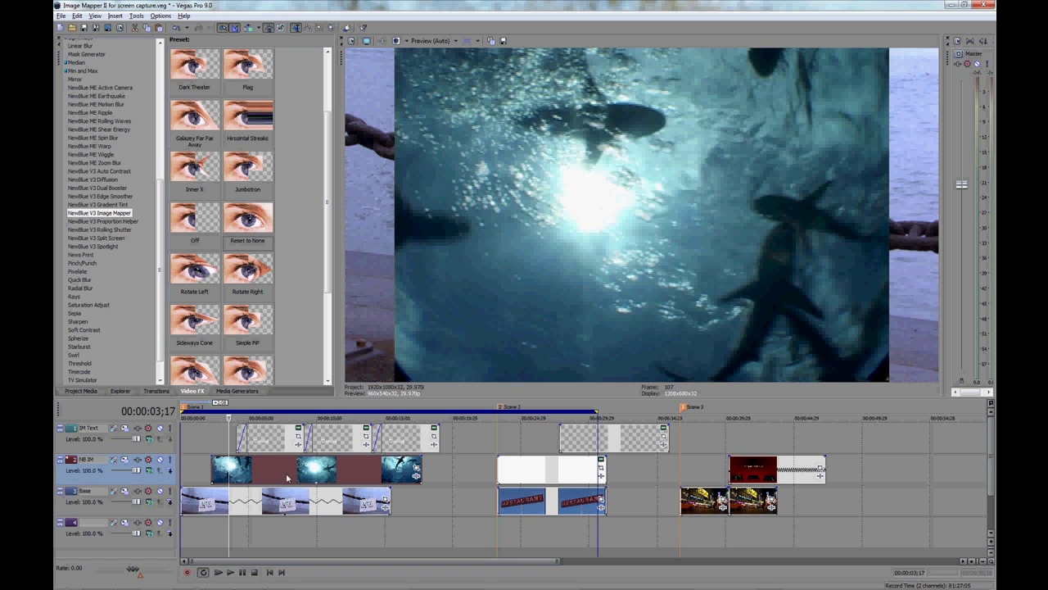
{"action": "left_click_drag", "start_coordinate": [279, 471], "coordinate": [238, 473]}
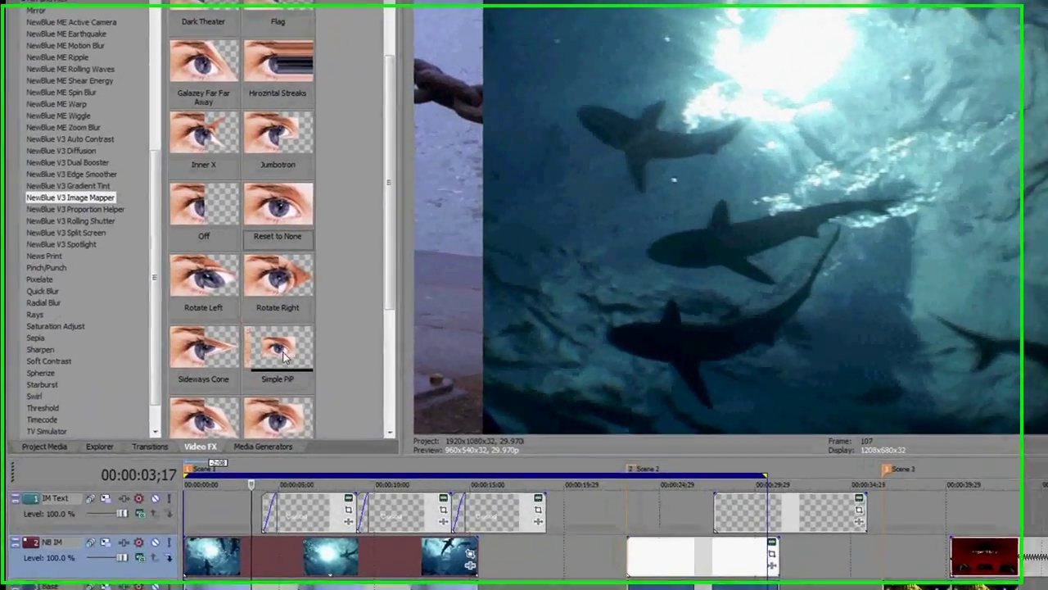
{"action": "left_click", "coordinate": [248, 324]}
Step: Apply Simple PiP to the first shark clip, shift it, and place its right corners on the sign
{"action": "left_click_drag", "start_coordinate": [283, 356], "coordinate": [236, 573]}
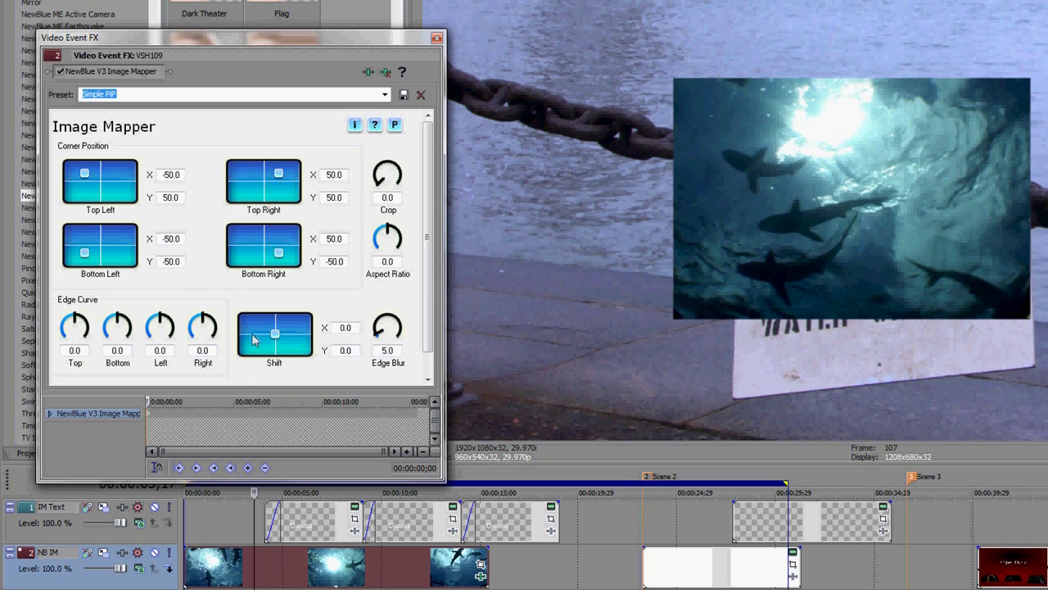
{"action": "left_click_drag", "start_coordinate": [276, 337], "coordinate": [280, 344]}
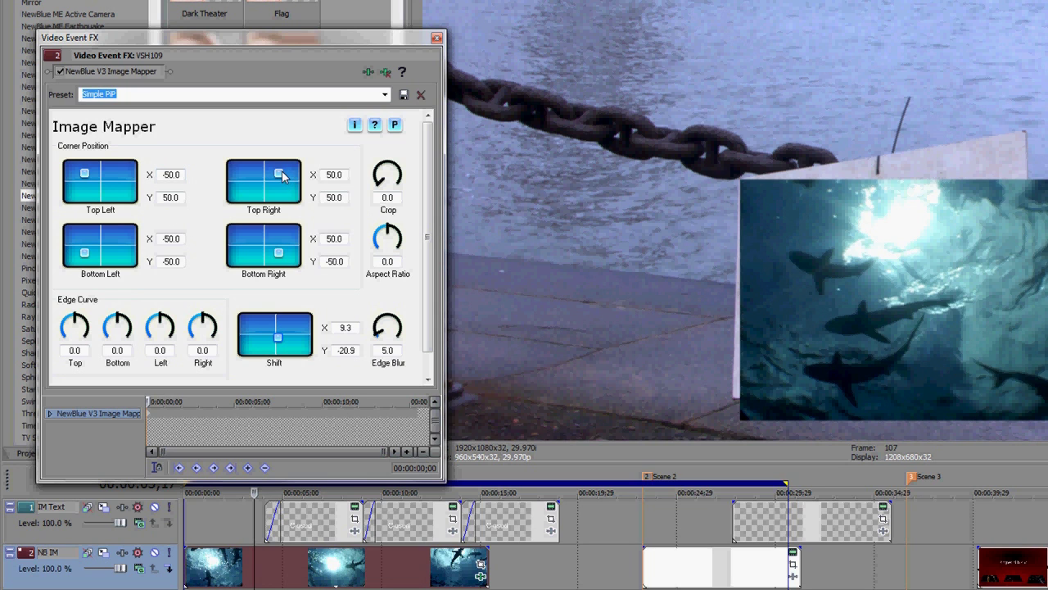
{"action": "left_click_drag", "start_coordinate": [281, 175], "coordinate": [277, 175]}
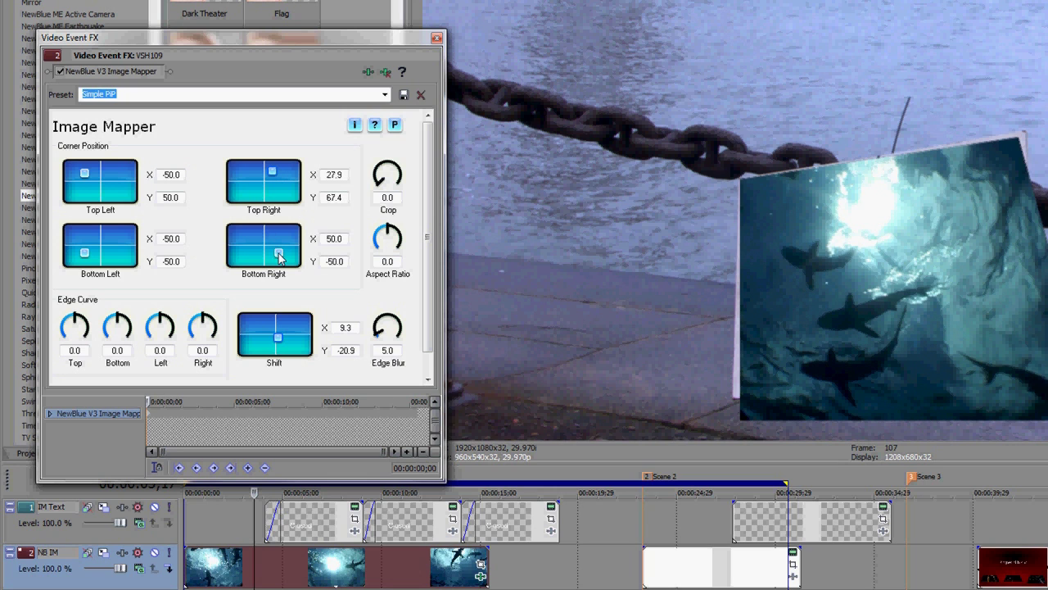
{"action": "left_click_drag", "start_coordinate": [279, 256], "coordinate": [274, 252]}
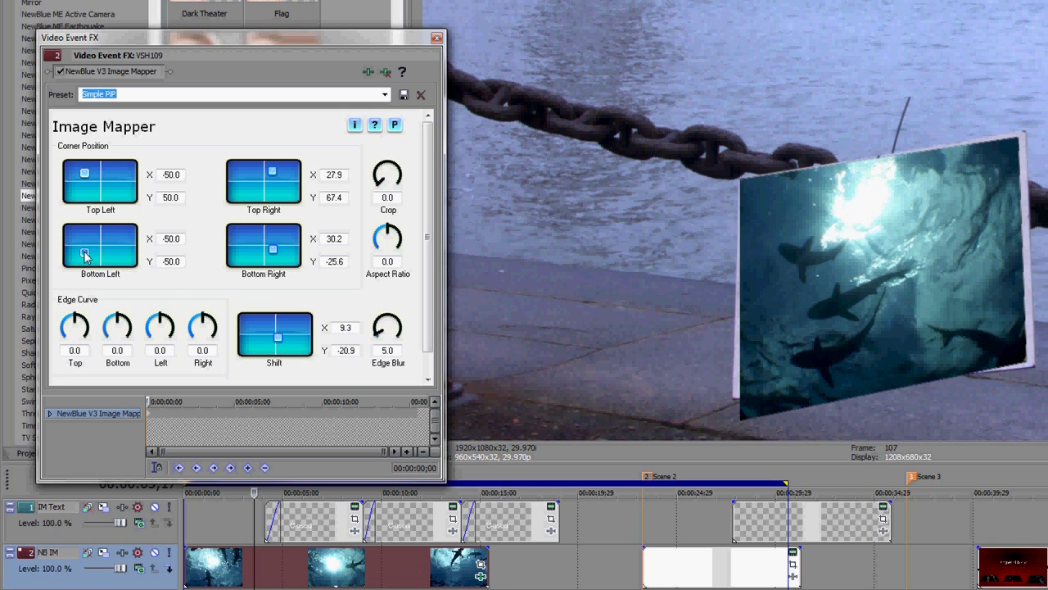
Step: Fit the left corners to the sign's tilted edges and fine-tune both right corners
{"action": "left_click_drag", "start_coordinate": [85, 254], "coordinate": [83, 249]}
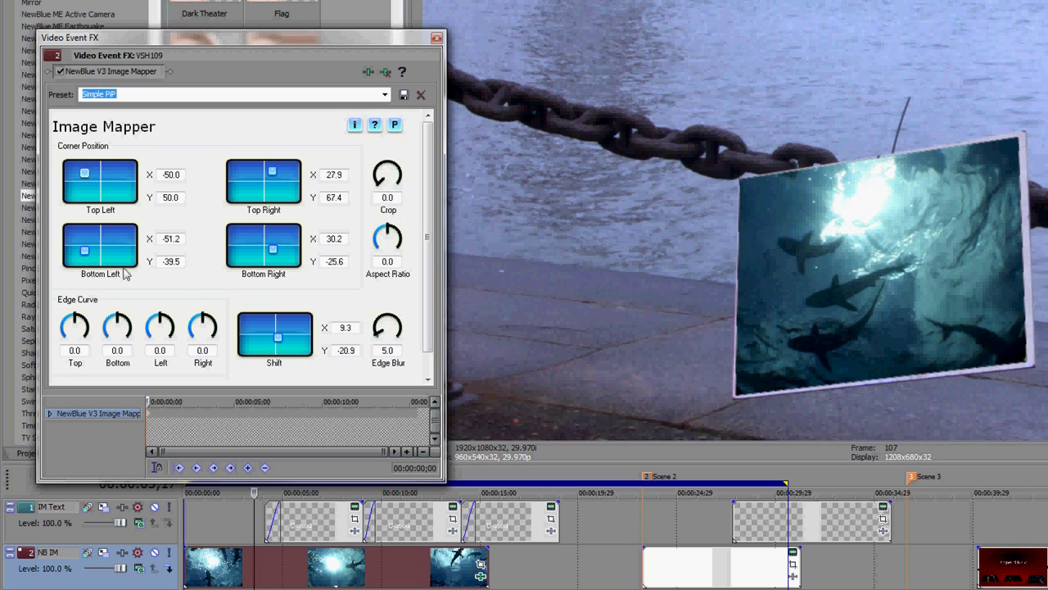
{"action": "left_click_drag", "start_coordinate": [90, 255], "coordinate": [90, 254]}
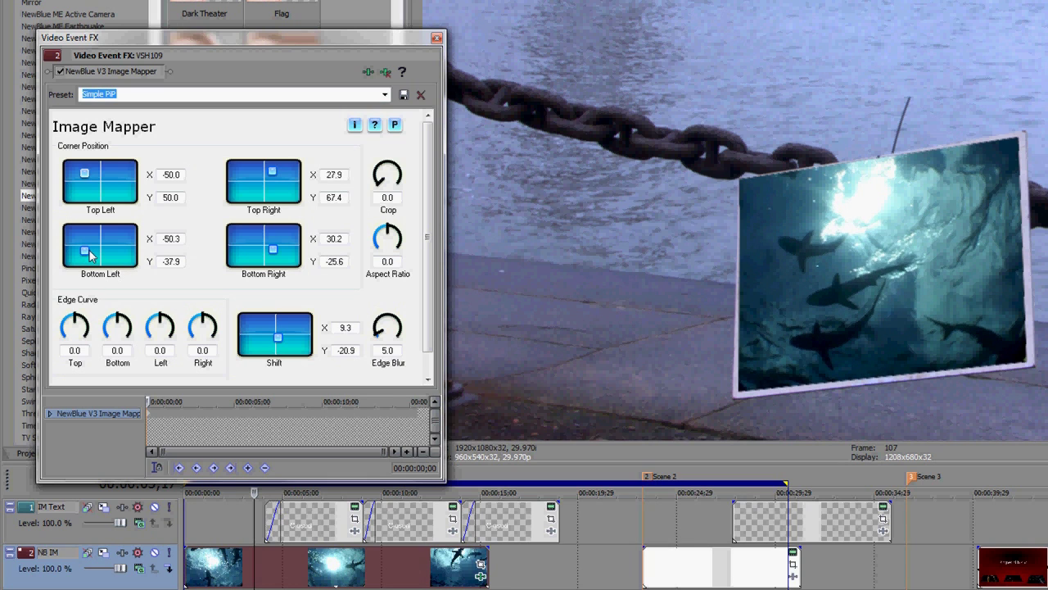
{"action": "left_click_drag", "start_coordinate": [84, 172], "coordinate": [84, 175]}
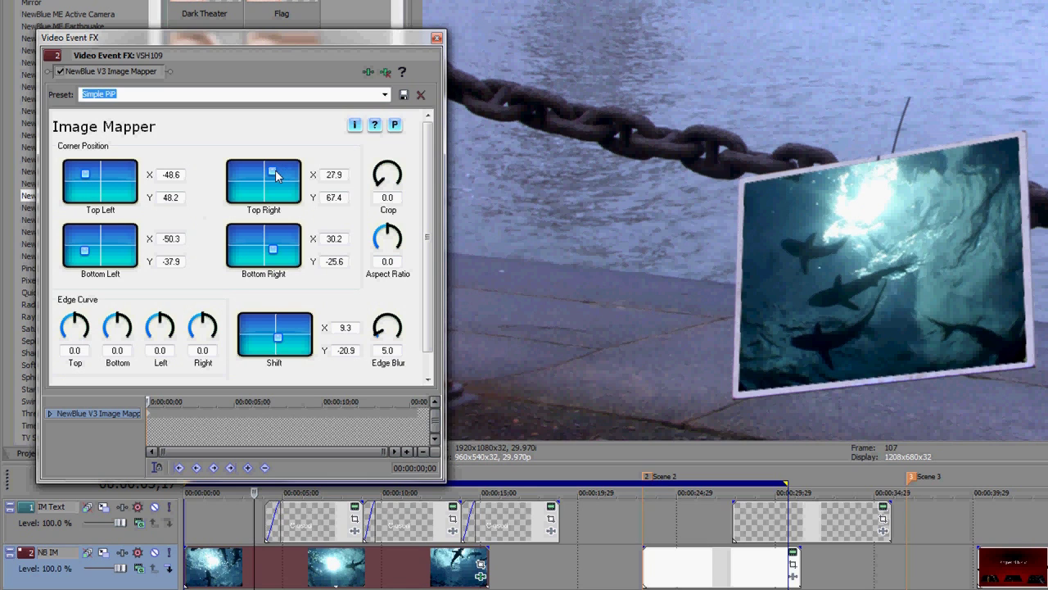
{"action": "left_click_drag", "start_coordinate": [276, 175], "coordinate": [276, 177]}
{"action": "left_click_drag", "start_coordinate": [275, 253], "coordinate": [274, 254]}
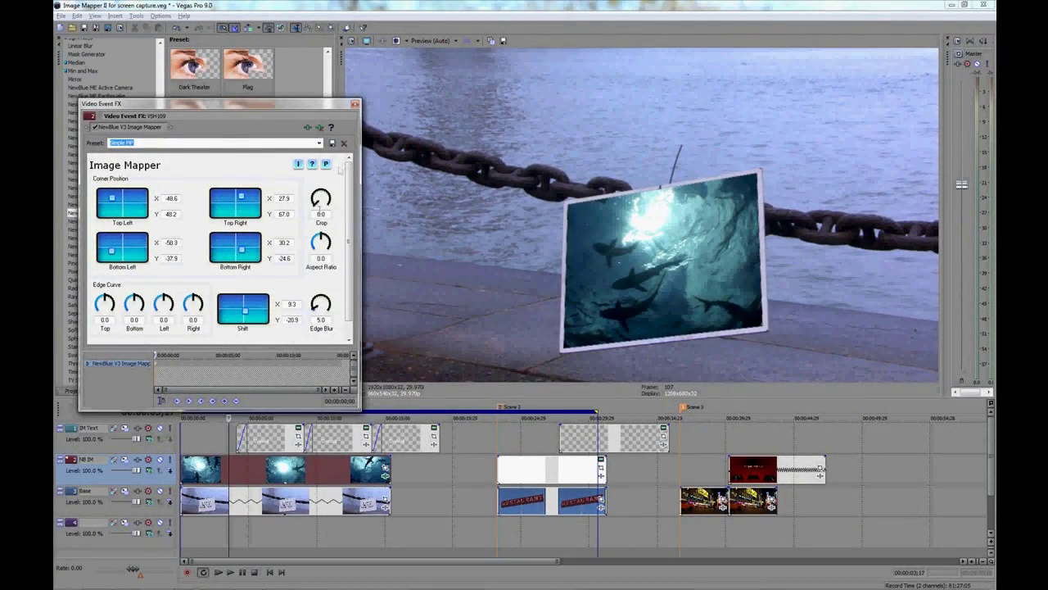
Step: Close the Image Mapper settings and copy the mapped shark clip
{"action": "left_click", "coordinate": [355, 104]}
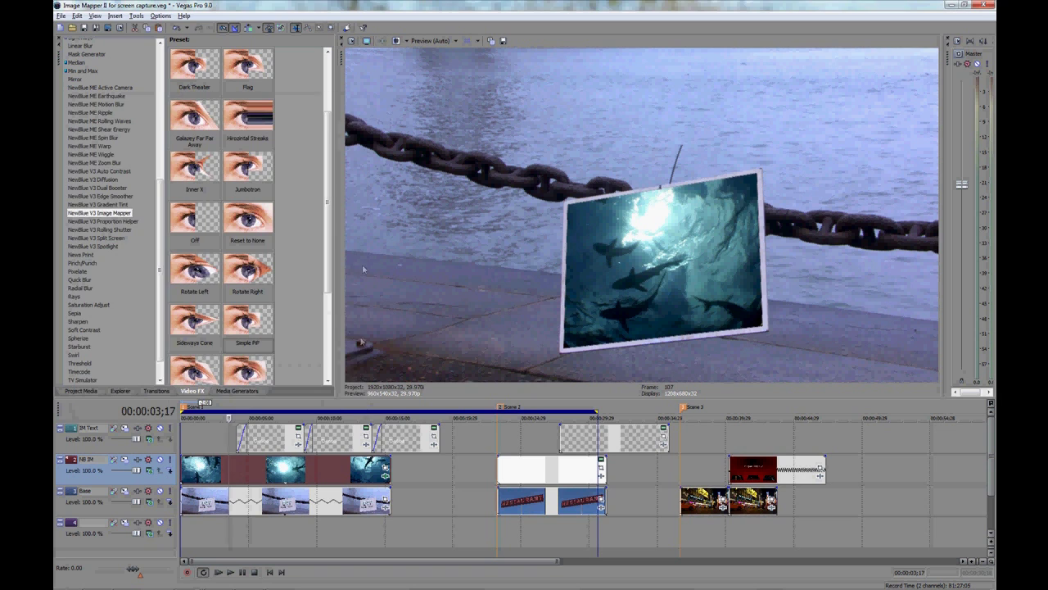
{"action": "left_click", "coordinate": [274, 472]}
{"action": "right_click", "coordinate": [271, 473]}
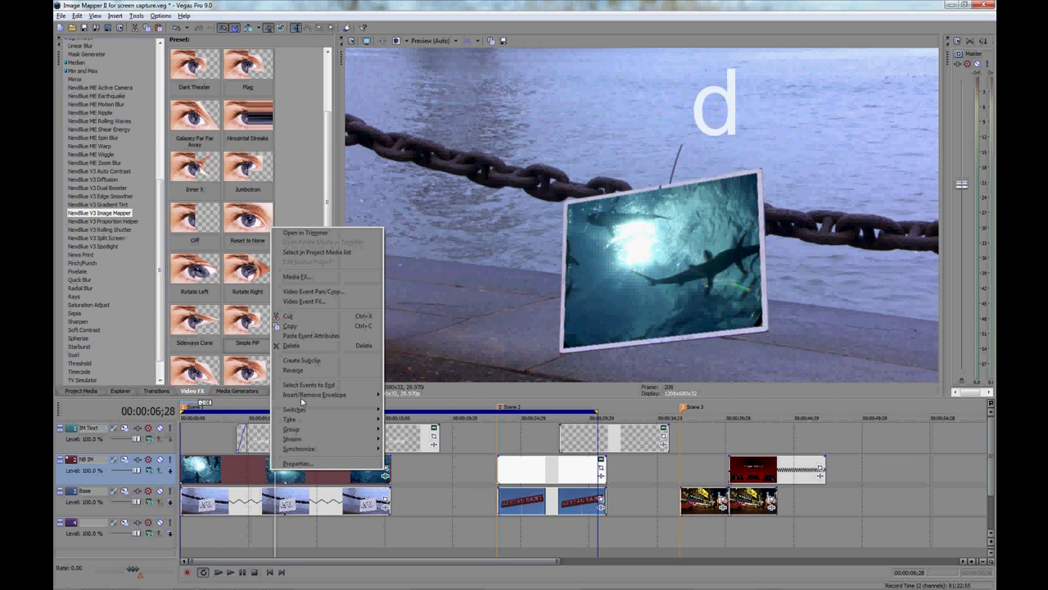
{"action": "left_click", "coordinate": [294, 332]}
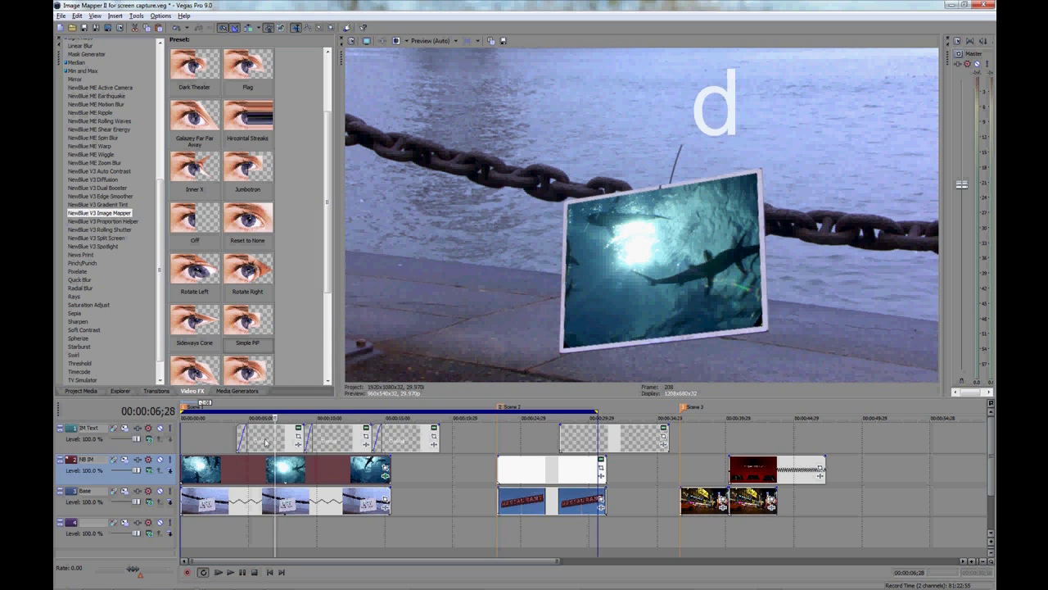
Step: Paste the mapping attributes onto all three Closed title clips and move them to the timeline start
{"action": "right_click", "coordinate": [269, 437]}
{"action": "left_click", "coordinate": [293, 314]}
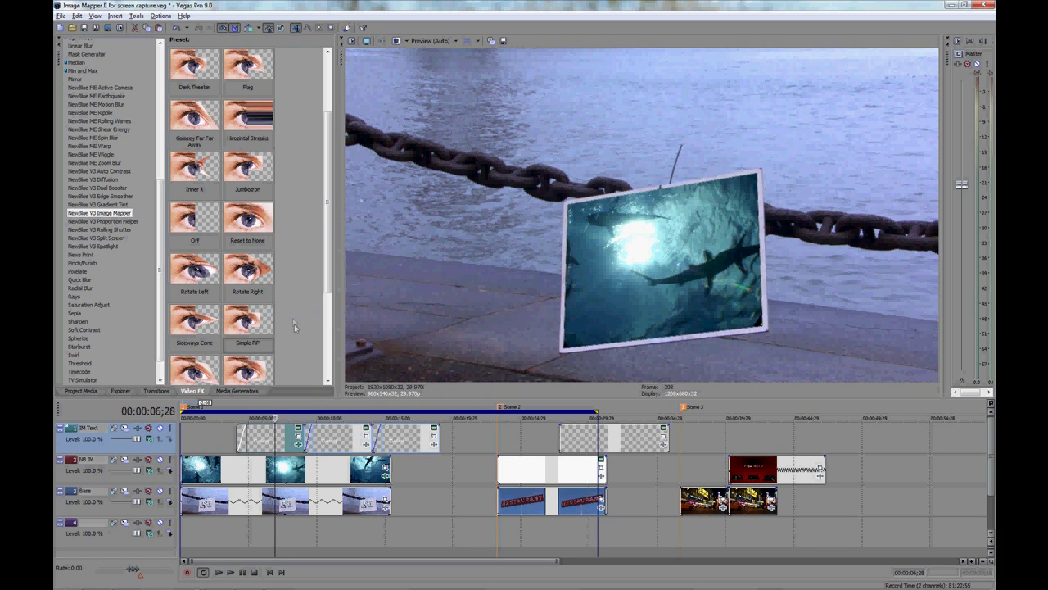
{"action": "left_click", "coordinate": [332, 455]}
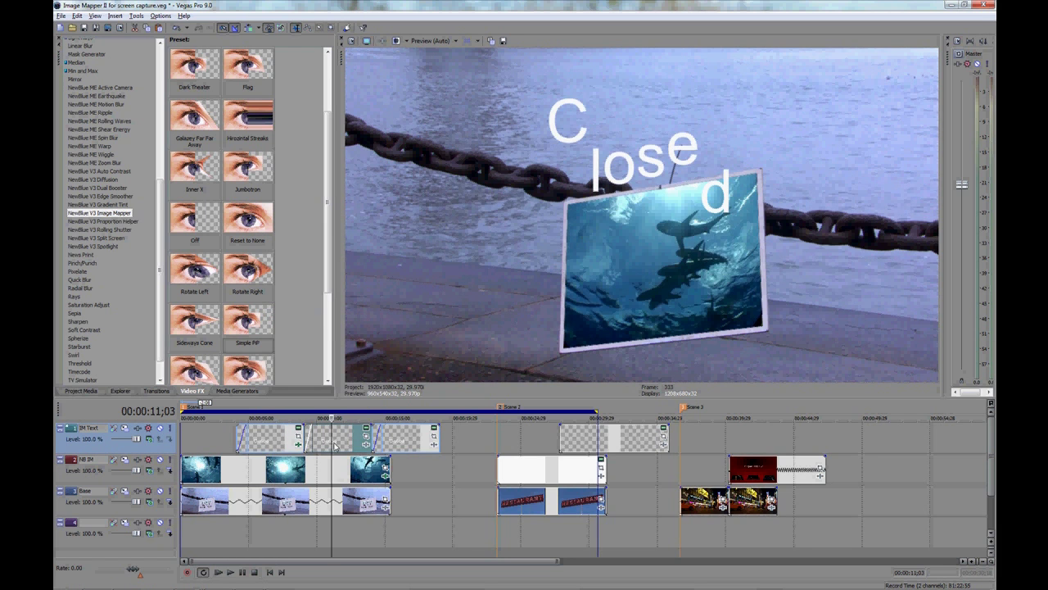
{"action": "right_click", "coordinate": [334, 442]}
{"action": "left_click", "coordinate": [358, 319]}
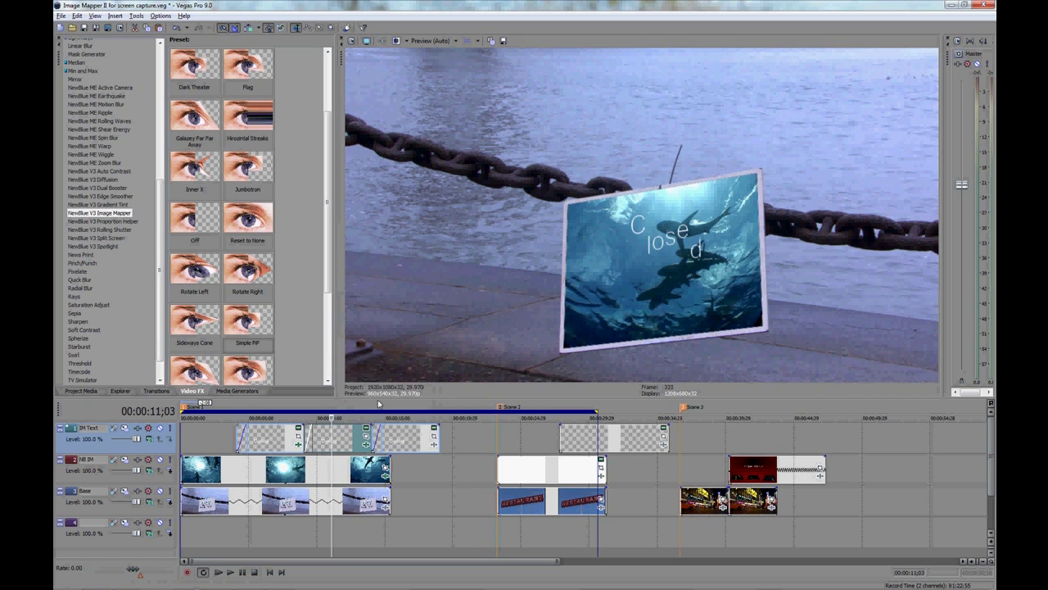
{"action": "left_click", "coordinate": [402, 446]}
{"action": "right_click", "coordinate": [402, 446]}
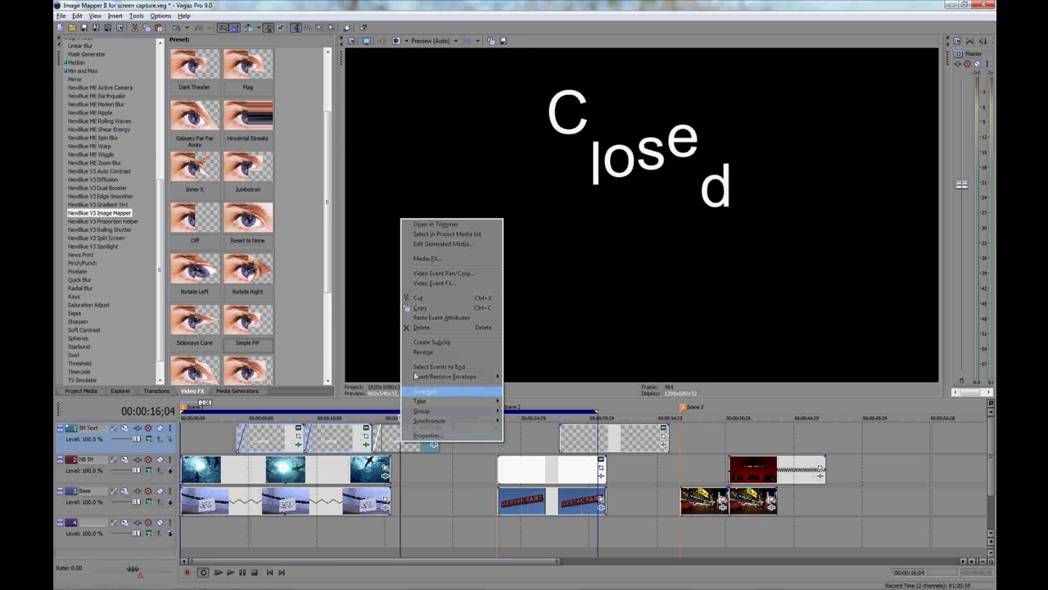
{"action": "left_click", "coordinate": [423, 319]}
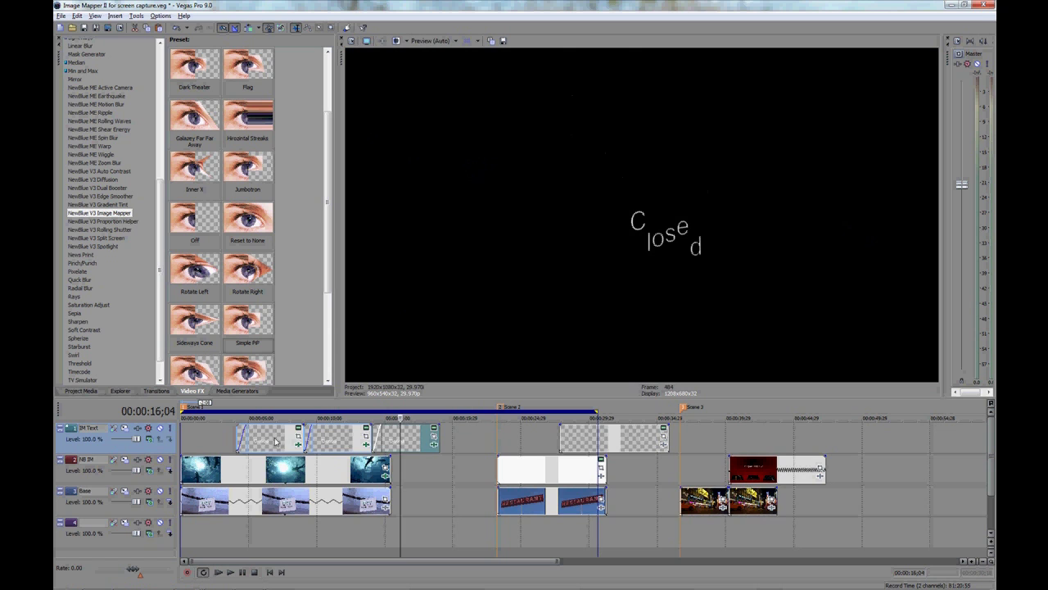
{"action": "left_click_drag", "start_coordinate": [285, 438], "coordinate": [231, 438]}
{"action": "left_click", "coordinate": [212, 447]}
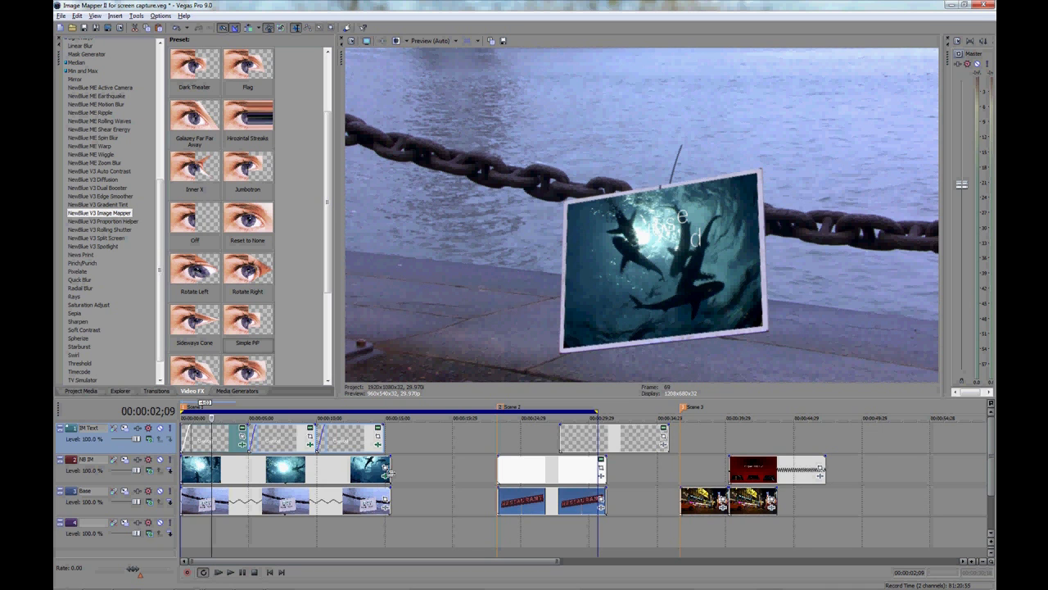
Step: In the shark clip's Image Mapper, set Aspect Ratio -69.3, Edge Blur 44.8 and Crop 11.1
{"action": "left_click", "coordinate": [384, 476]}
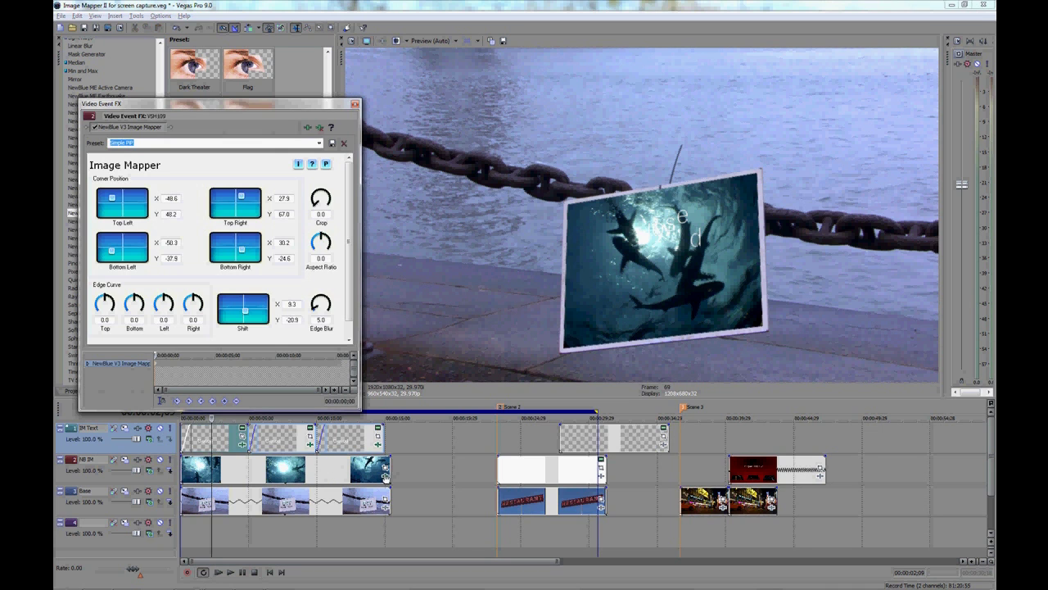
{"action": "left_click_drag", "start_coordinate": [323, 266], "coordinate": [341, 248]}
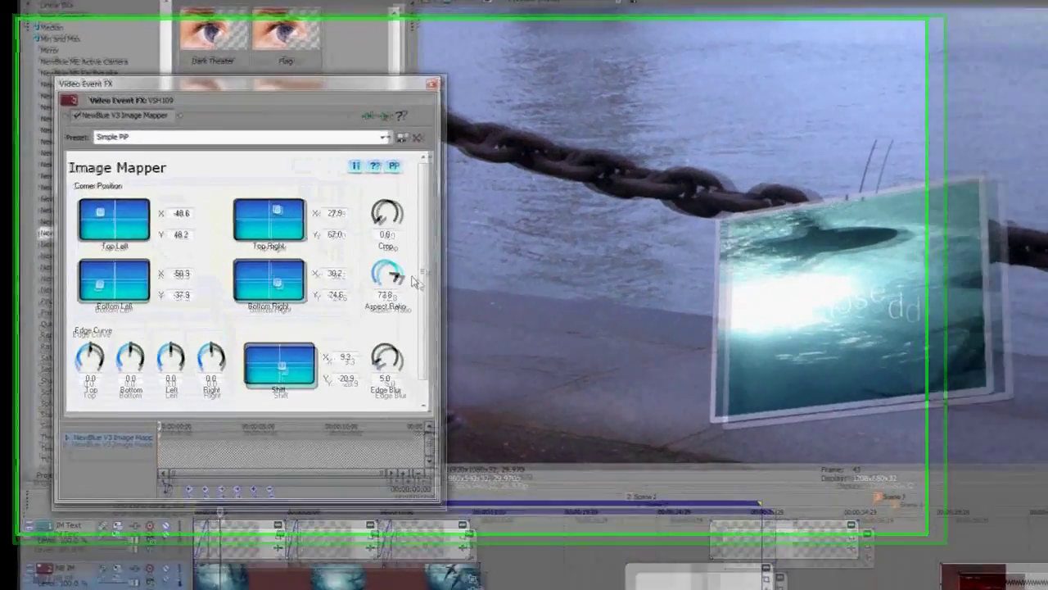
{"action": "left_click_drag", "start_coordinate": [413, 281], "coordinate": [387, 299]}
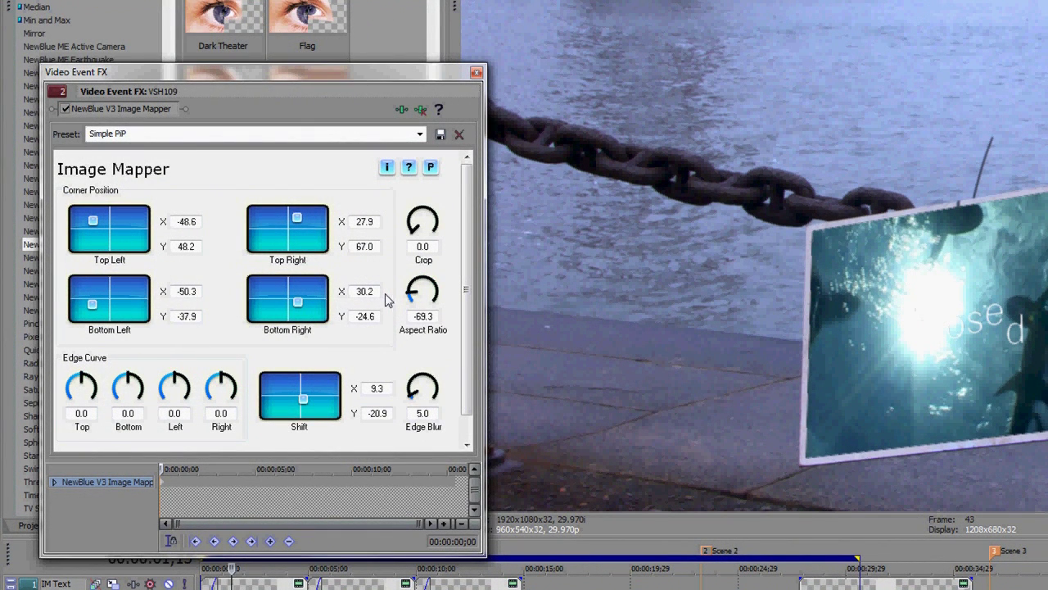
{"action": "mouse_move", "coordinate": [416, 392]}
{"action": "left_mouse_down"}
{"action": "mouse_move", "coordinate": [451, 363]}
{"action": "mouse_move", "coordinate": [409, 377]}
{"action": "mouse_move", "coordinate": [423, 373]}
{"action": "left_mouse_up"}
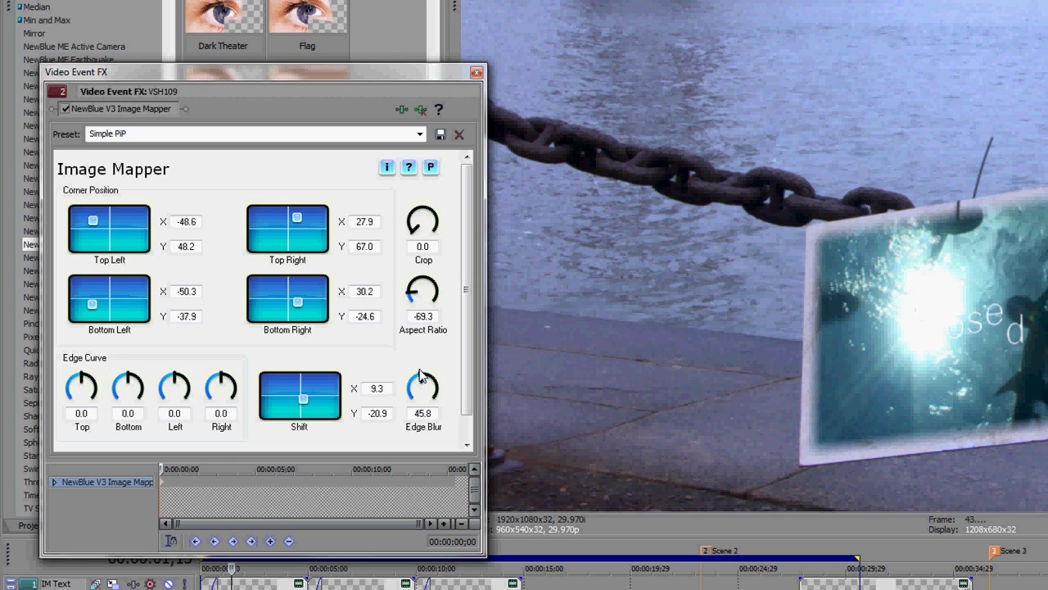
{"action": "left_click_drag", "start_coordinate": [419, 374], "coordinate": [420, 375]}
{"action": "mouse_move", "coordinate": [415, 235]}
{"action": "left_mouse_down"}
{"action": "mouse_move", "coordinate": [414, 220]}
{"action": "mouse_move", "coordinate": [449, 194]}
{"action": "mouse_move", "coordinate": [452, 226]}
{"action": "mouse_move", "coordinate": [417, 215]}
{"action": "mouse_move", "coordinate": [408, 233]}
{"action": "left_mouse_up"}
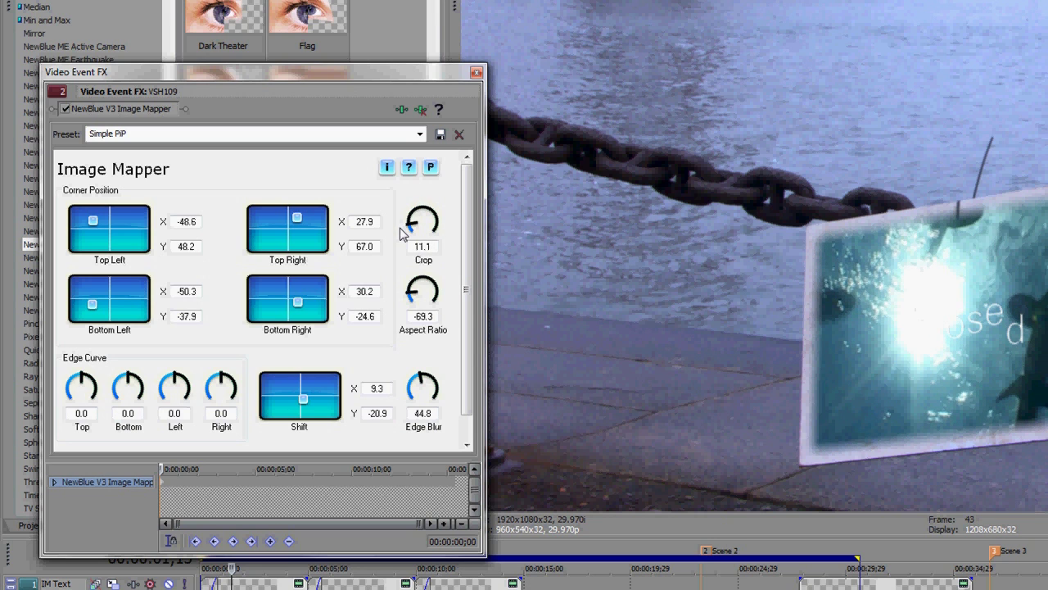
{"action": "left_click", "coordinate": [476, 73]}
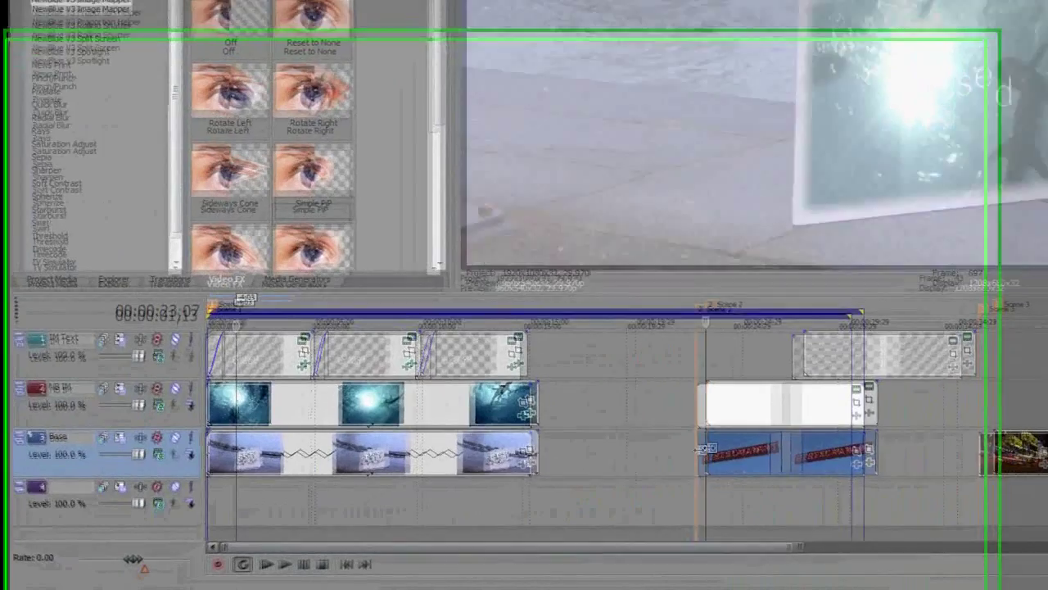
Step: Snap the white solid clip to the start of the RESTAURANT clip in Scene 2
{"action": "left_click", "coordinate": [499, 497]}
{"action": "left_click_drag", "start_coordinate": [769, 391], "coordinate": [821, 394]}
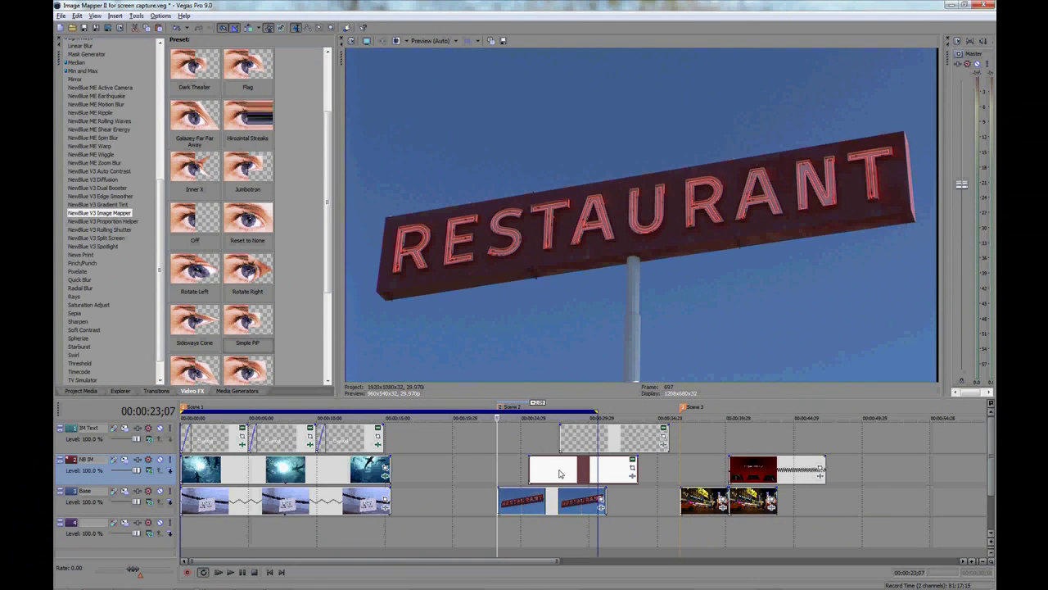
{"action": "left_click_drag", "start_coordinate": [561, 473], "coordinate": [528, 473]}
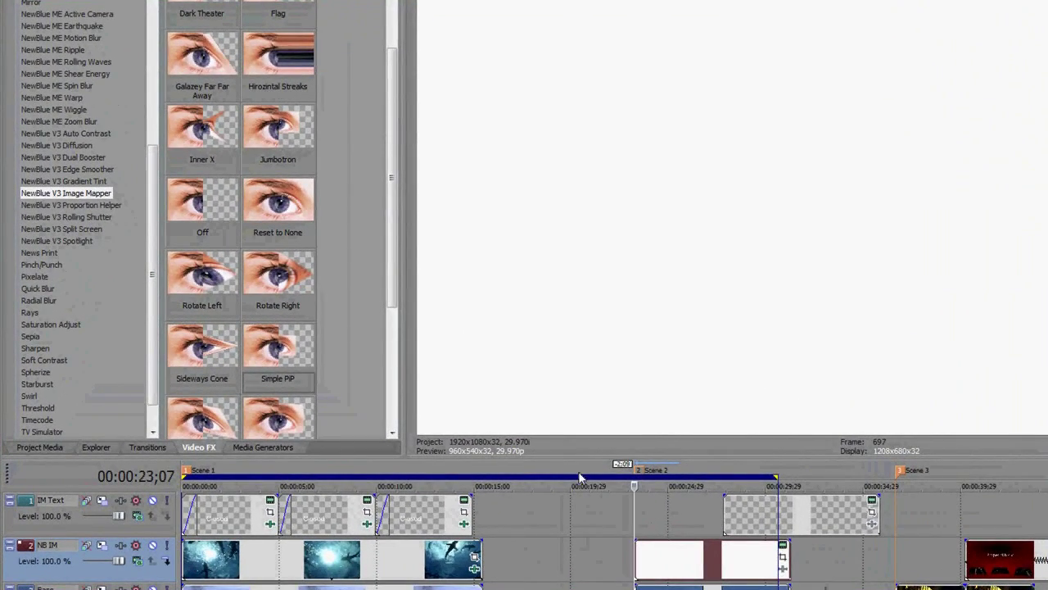
Step: Apply the Reset to None Image Mapper preset to the white clip and lower its top-left corner
{"action": "left_click_drag", "start_coordinate": [308, 233], "coordinate": [668, 559]}
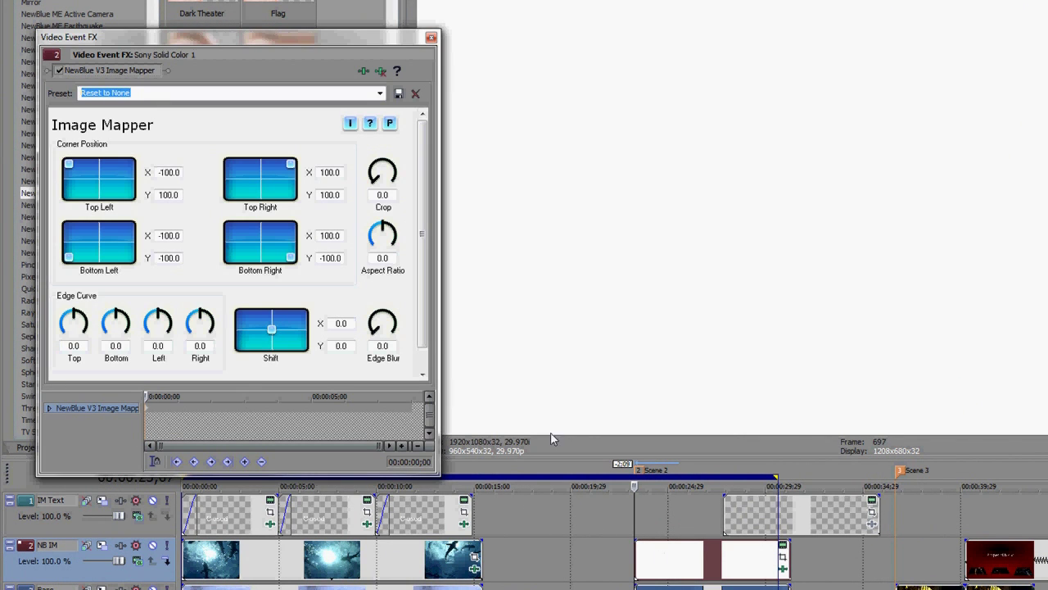
{"action": "left_click_drag", "start_coordinate": [72, 169], "coordinate": [79, 184]}
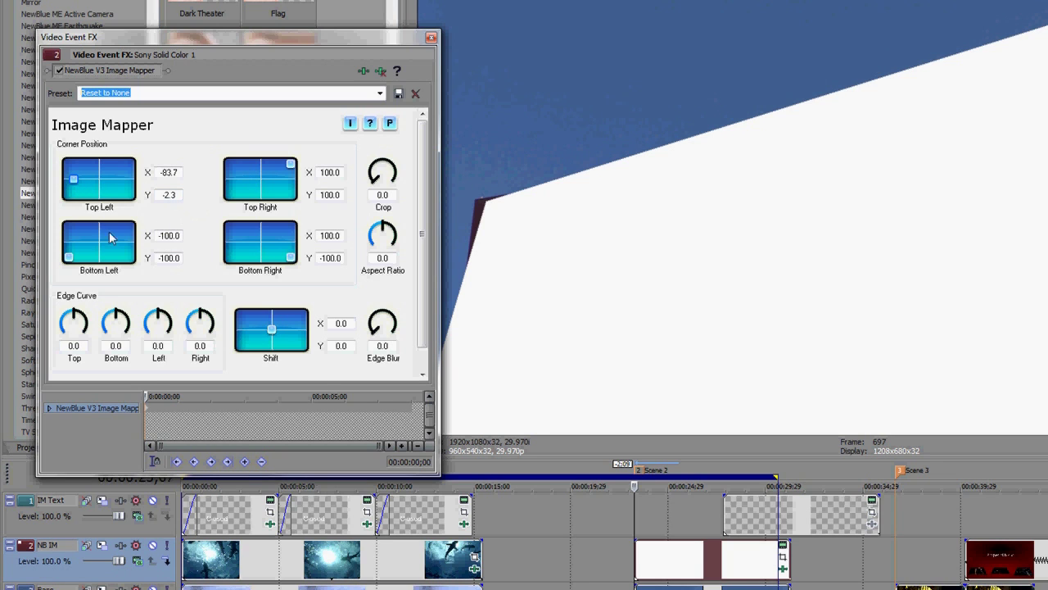
Step: Fit all four corners of the white solid onto the tilted billboard face, then close the settings
{"action": "left_click_drag", "start_coordinate": [69, 256], "coordinate": [73, 250]}
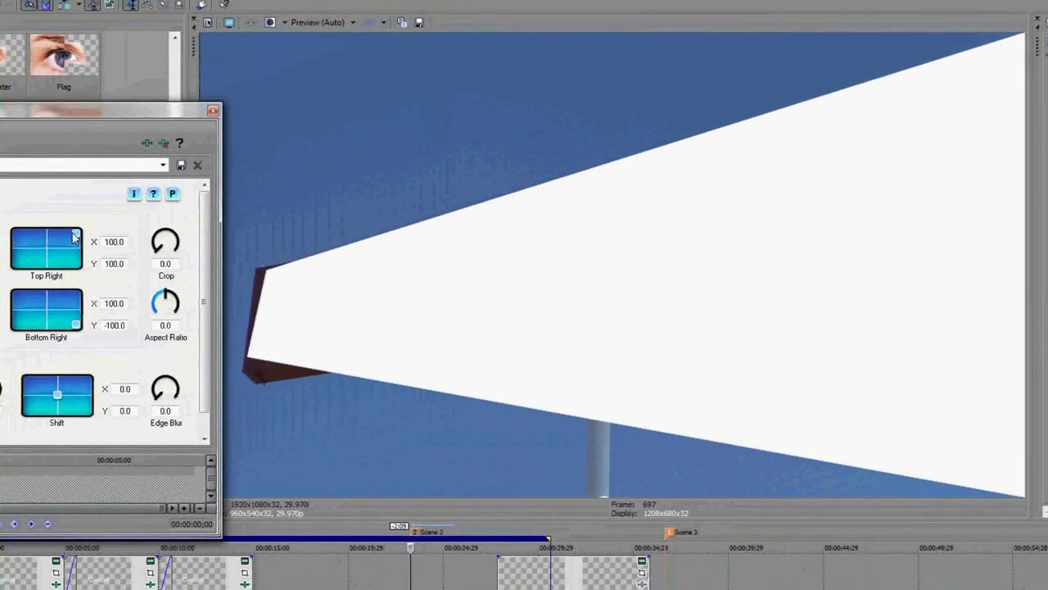
{"action": "left_click_drag", "start_coordinate": [171, 199], "coordinate": [163, 214]}
{"action": "left_click_drag", "start_coordinate": [69, 244], "coordinate": [71, 245]}
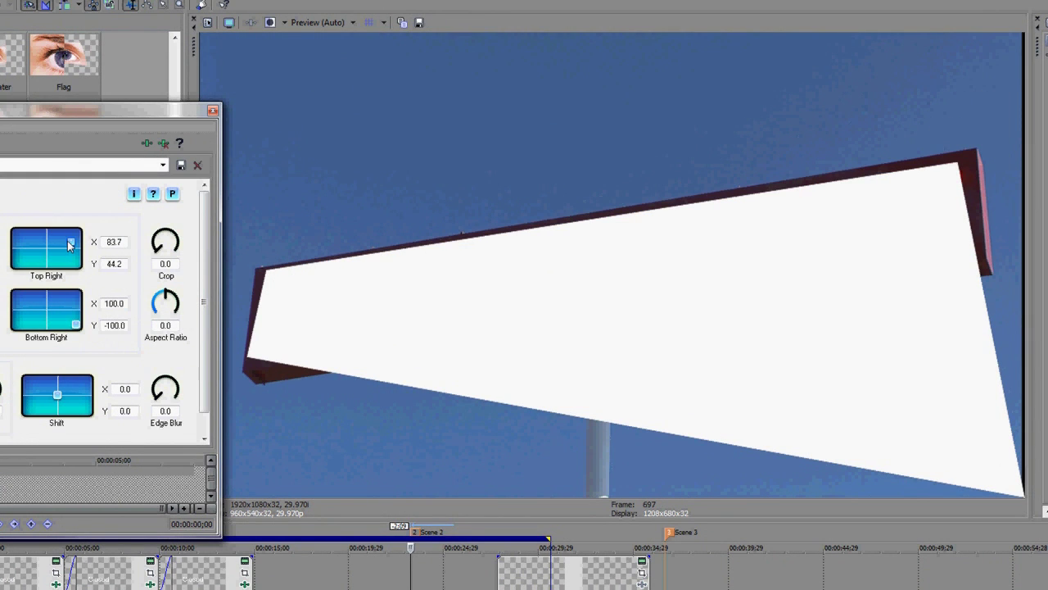
{"action": "left_click_drag", "start_coordinate": [77, 326], "coordinate": [76, 310]}
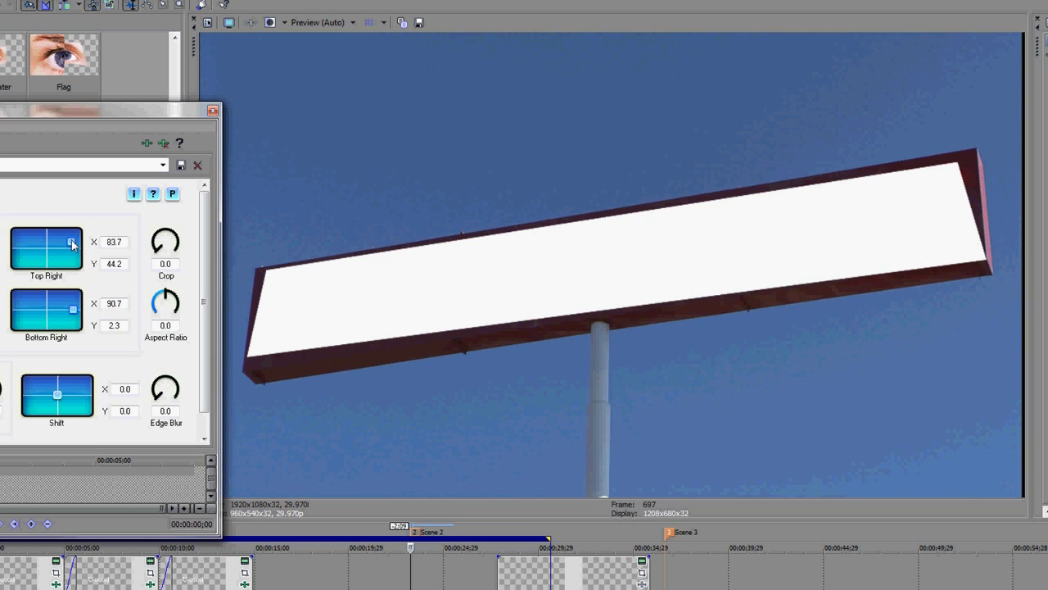
{"action": "left_click_drag", "start_coordinate": [73, 244], "coordinate": [72, 244]}
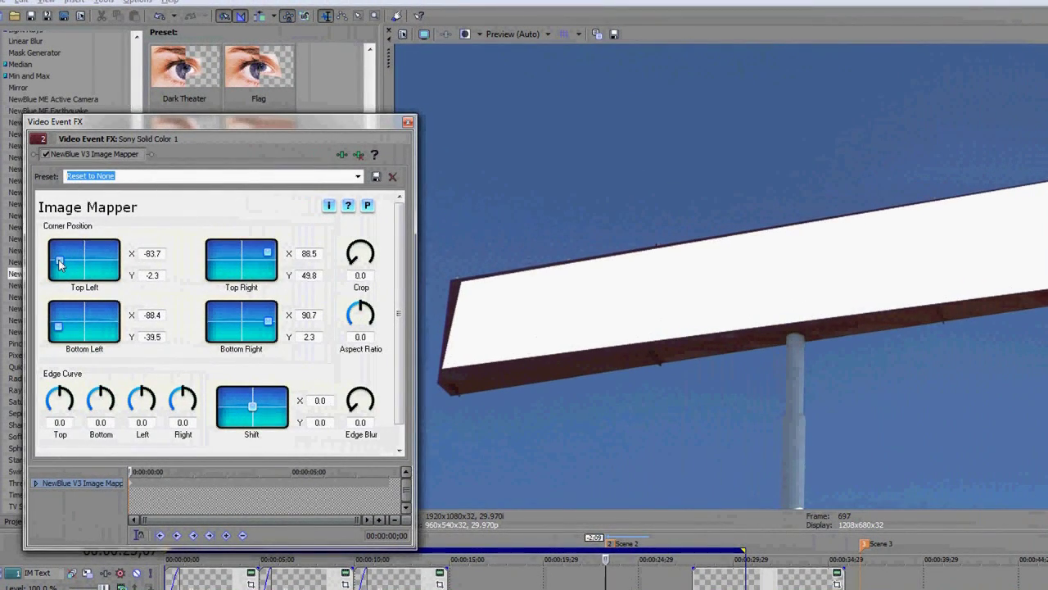
{"action": "left_click_drag", "start_coordinate": [59, 263], "coordinate": [58, 262]}
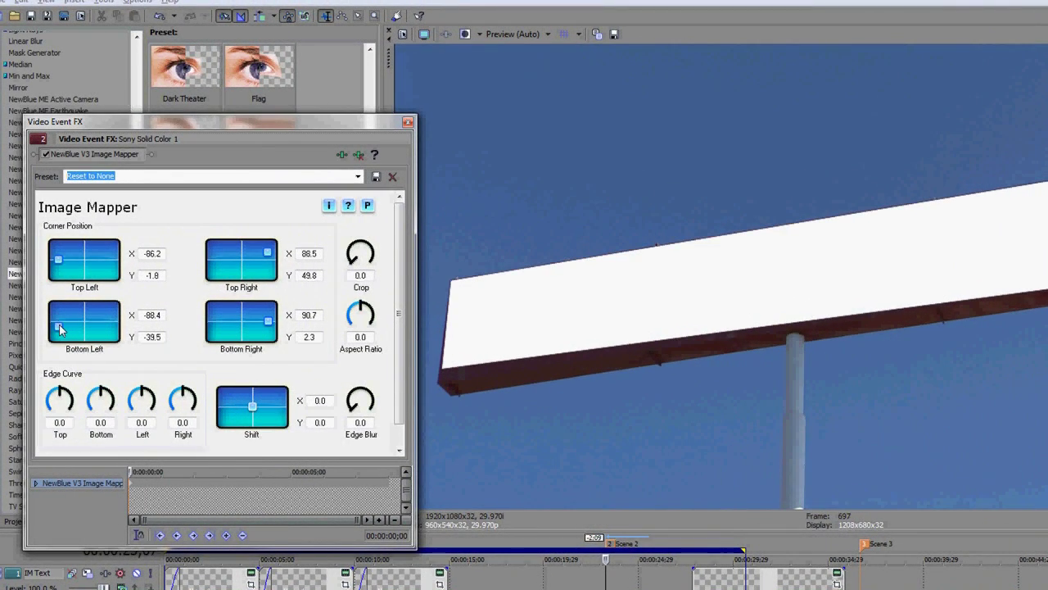
{"action": "left_click_drag", "start_coordinate": [59, 329], "coordinate": [59, 329]}
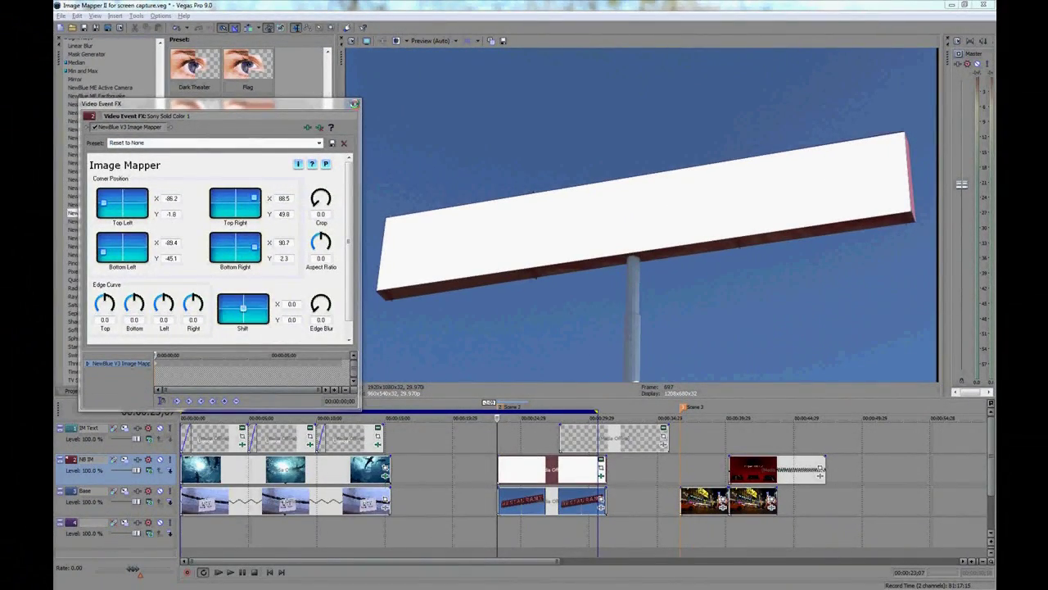
{"action": "left_click", "coordinate": [353, 104]}
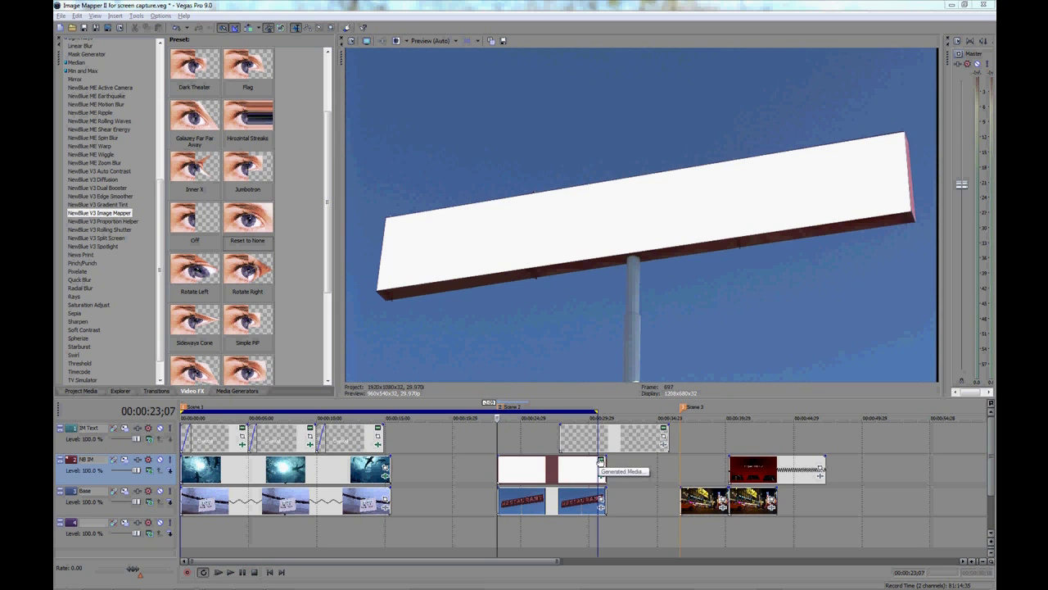
Step: Recolour the solid with the sign's dark red via eyedropper and move the title clip to the sign scene
{"action": "left_click", "coordinate": [601, 462]}
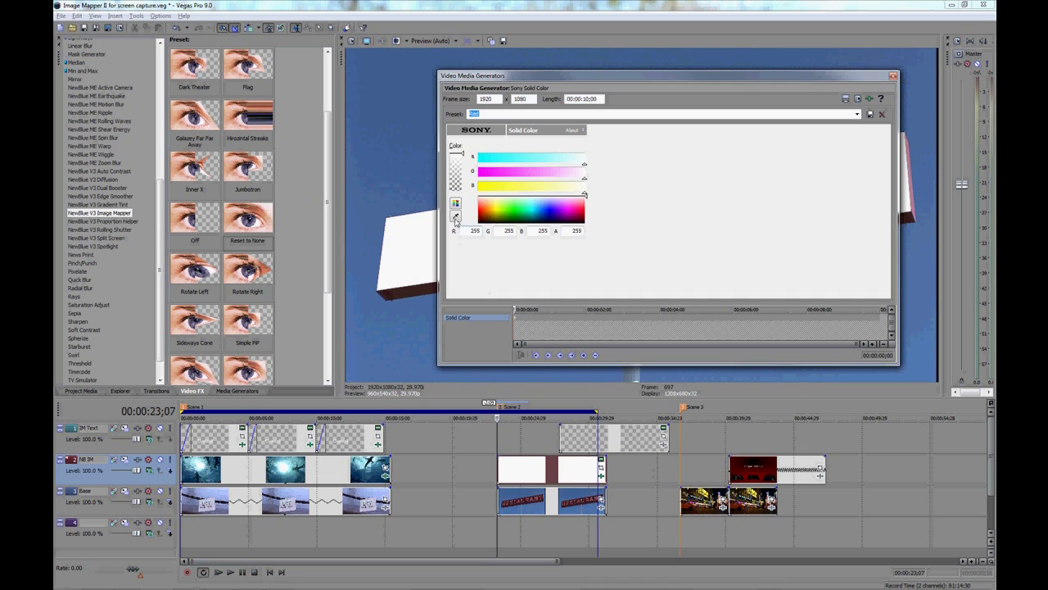
{"action": "left_click", "coordinate": [457, 205]}
{"action": "left_click", "coordinate": [415, 290]}
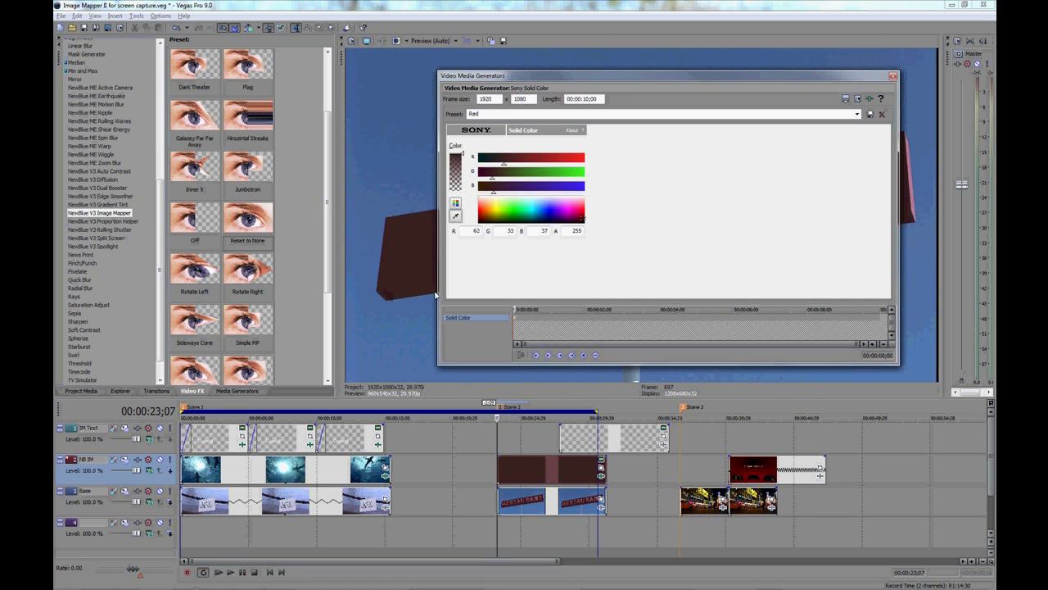
{"action": "left_click", "coordinate": [895, 77]}
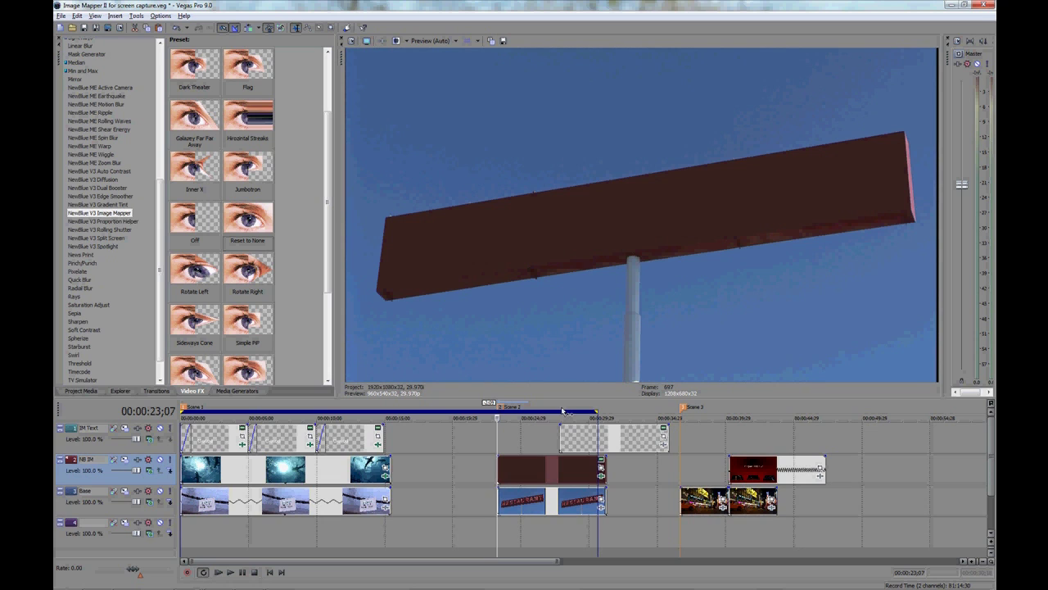
{"action": "left_click_drag", "start_coordinate": [582, 443], "coordinate": [521, 447]}
Step: Preview the title over the sign and apply the Reset to None Image Mapper preset to it
{"action": "key", "text": "space"}
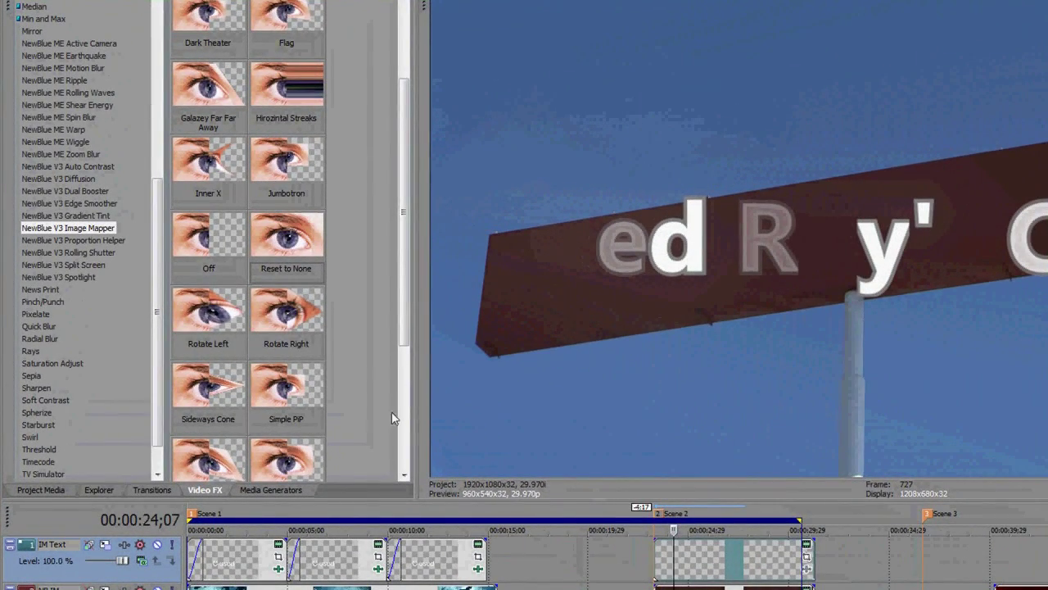
{"action": "left_click_drag", "start_coordinate": [284, 258], "coordinate": [710, 565]}
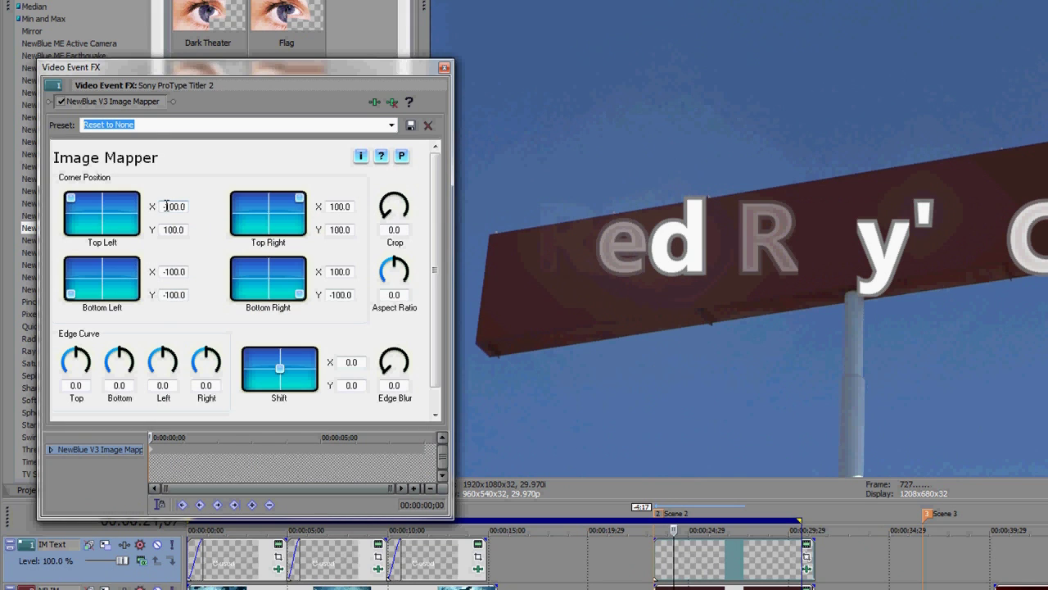
Step: Set the title's Top Left corner to -87.6, 48.8 and its Bottom Right Y to -39.5
{"action": "left_click_drag", "start_coordinate": [165, 206], "coordinate": [188, 207]}
{"action": "type", "text": "-87.6"}
{"action": "key", "text": "Tab"}
{"action": "type", "text": "1"}
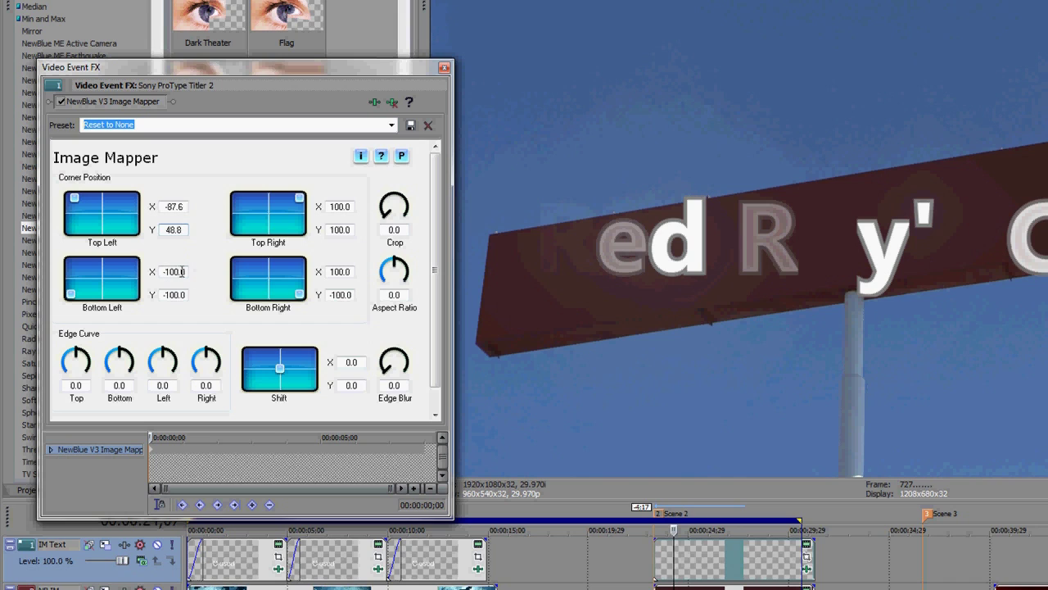
{"action": "key", "text": "Tab"}
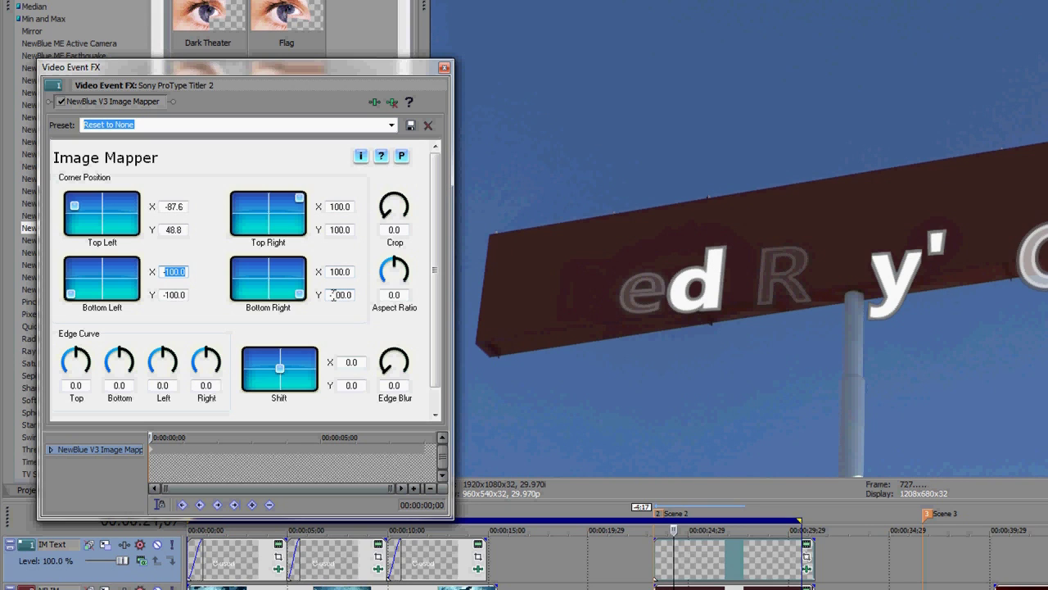
{"action": "left_click", "coordinate": [334, 295]}
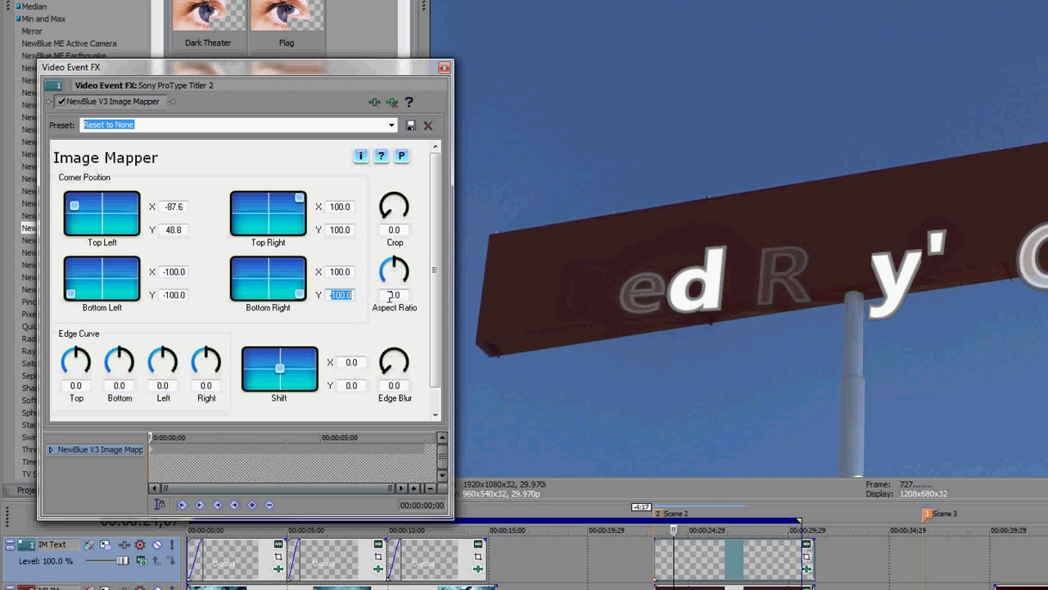
{"action": "type", "text": "-39.5"}
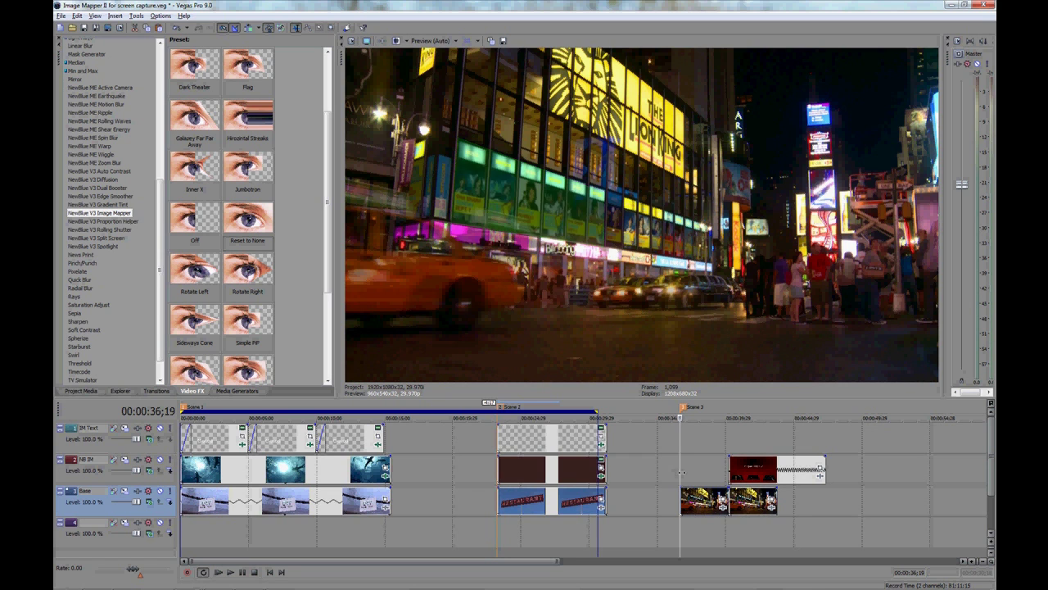
Step: Drag the red NB IM biking event left so it snaps to the Scene 3 start
{"action": "left_click_drag", "start_coordinate": [742, 479], "coordinate": [697, 481]}
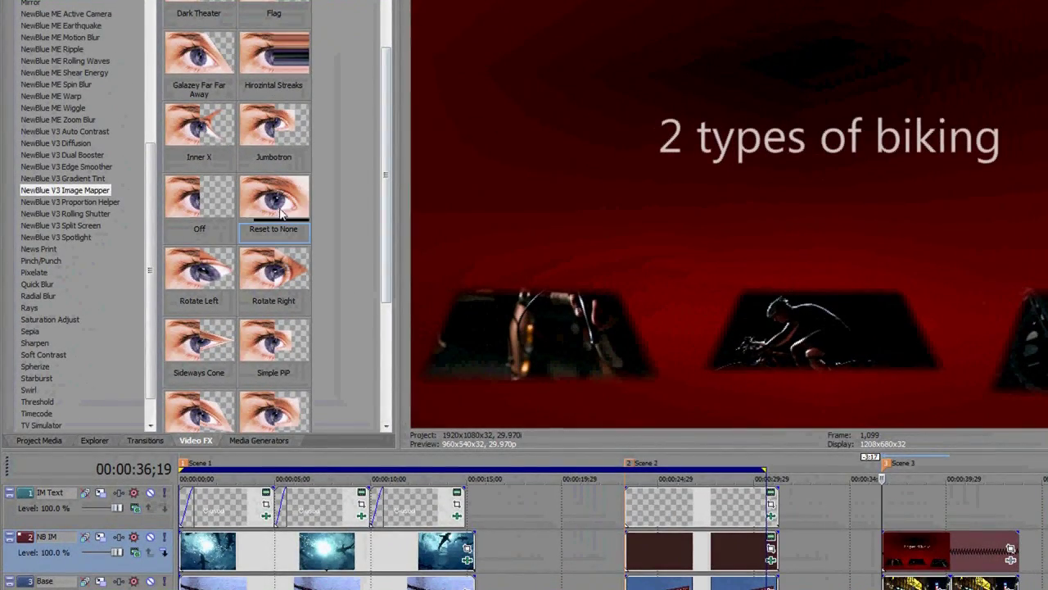
Step: Apply Image Mapper to the red biking event and place its four corners on the building
{"action": "left_click_drag", "start_coordinate": [281, 214], "coordinate": [915, 562]}
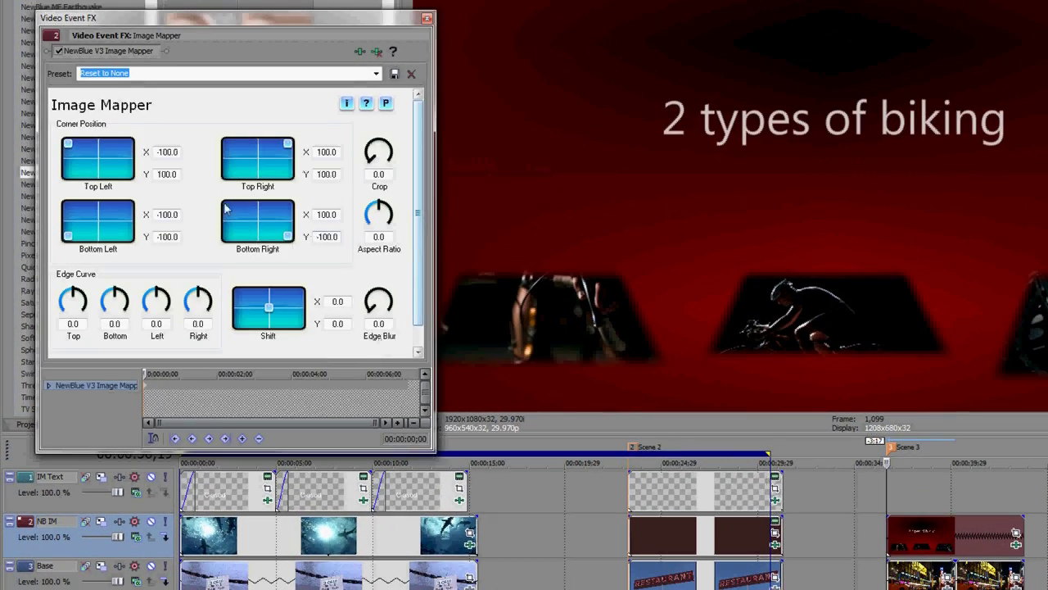
{"action": "left_click_drag", "start_coordinate": [68, 145], "coordinate": [95, 203]}
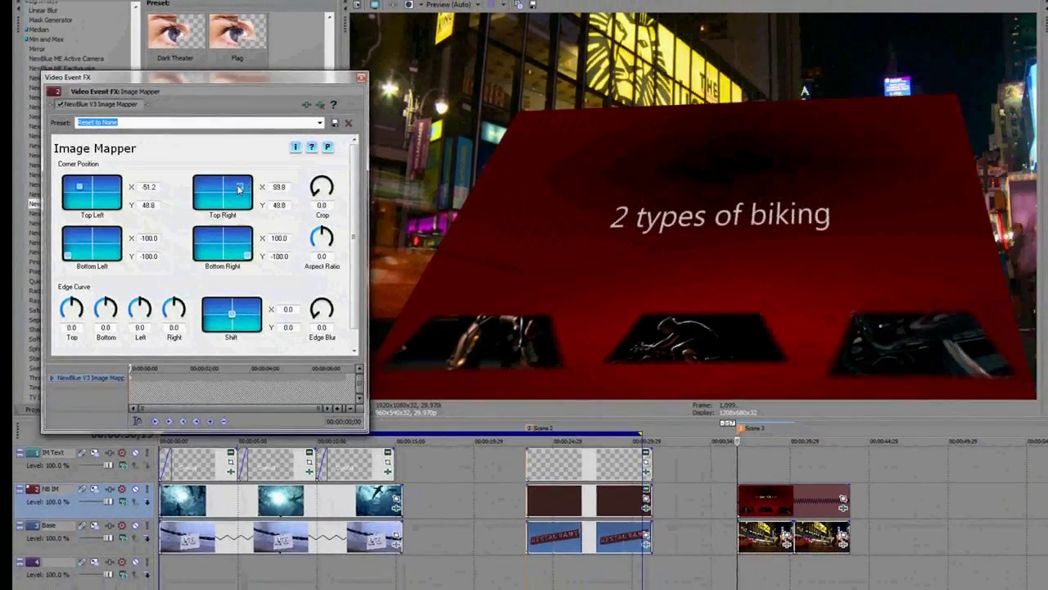
{"action": "left_click_drag", "start_coordinate": [338, 191], "coordinate": [317, 210]}
{"action": "left_click_drag", "start_coordinate": [230, 193], "coordinate": [221, 192]}
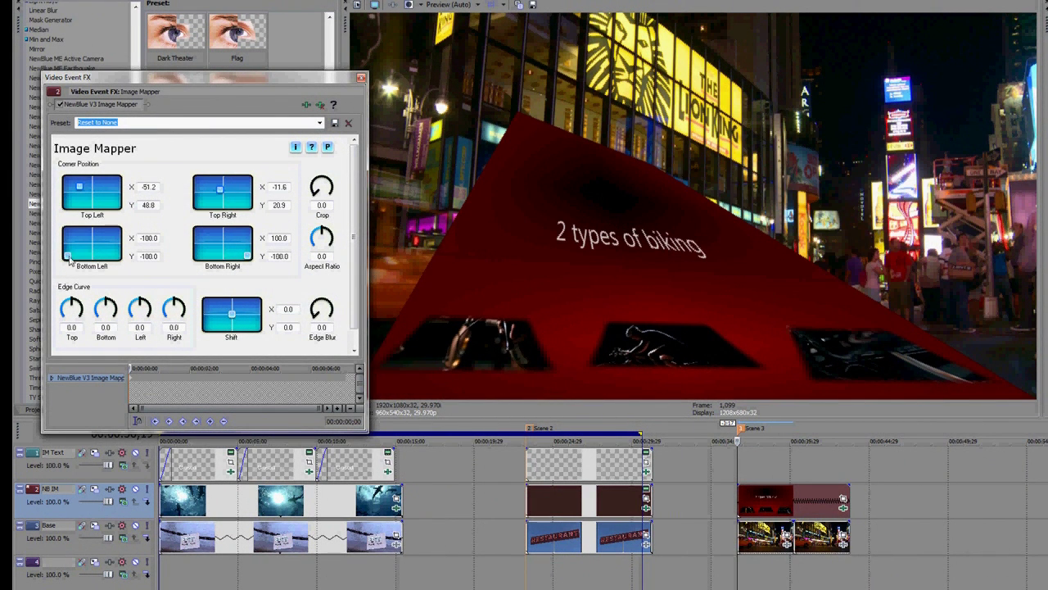
{"action": "left_click_drag", "start_coordinate": [68, 256], "coordinate": [81, 248]}
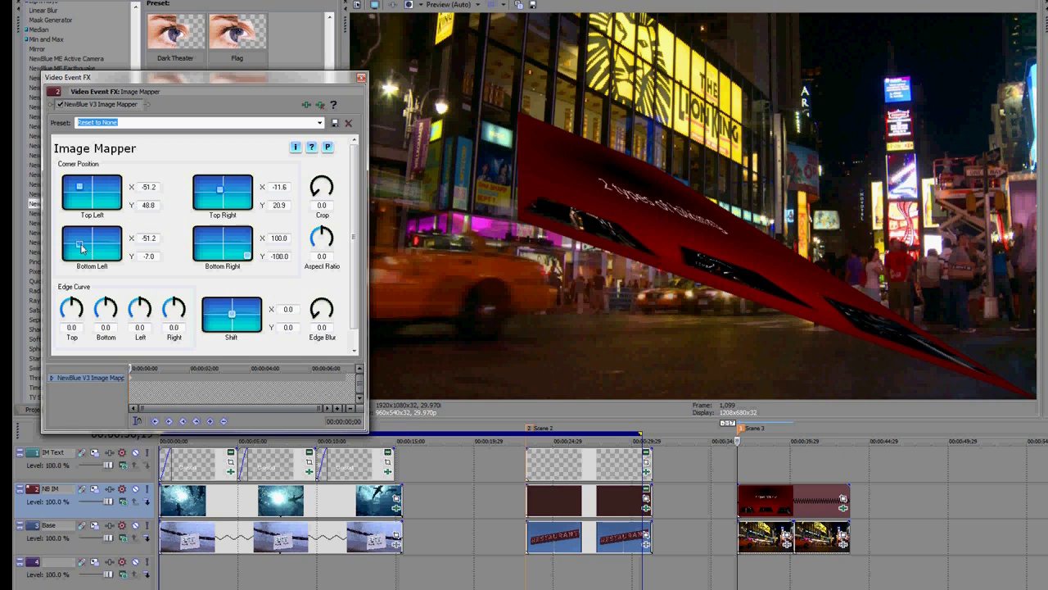
{"action": "left_click_drag", "start_coordinate": [246, 256], "coordinate": [219, 250]}
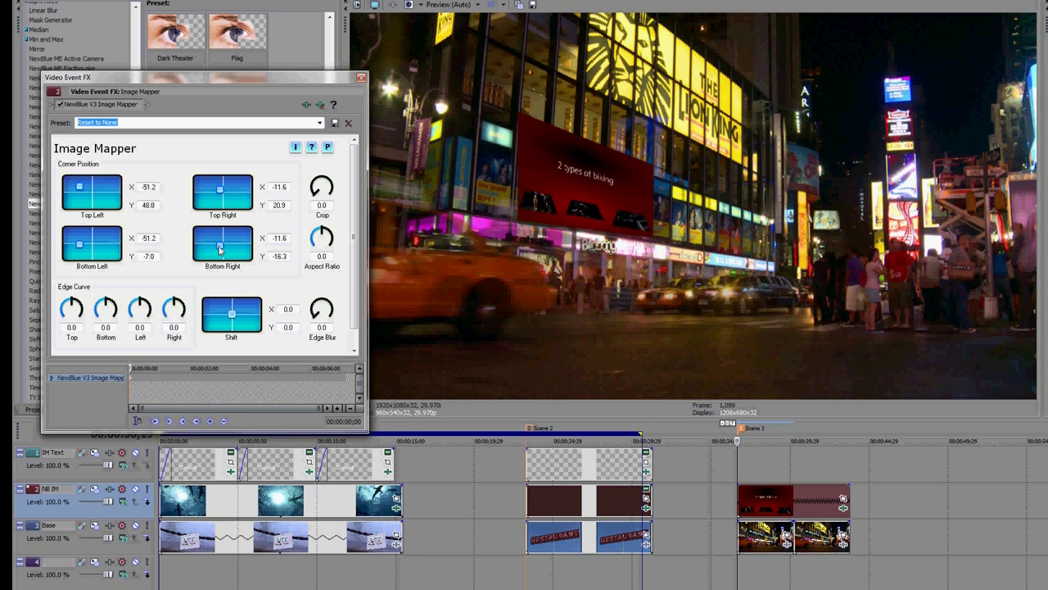
Step: Fine-tune the left and bottom-right corners so the panel fits the facade
{"action": "left_click_drag", "start_coordinate": [80, 187], "coordinate": [77, 187]}
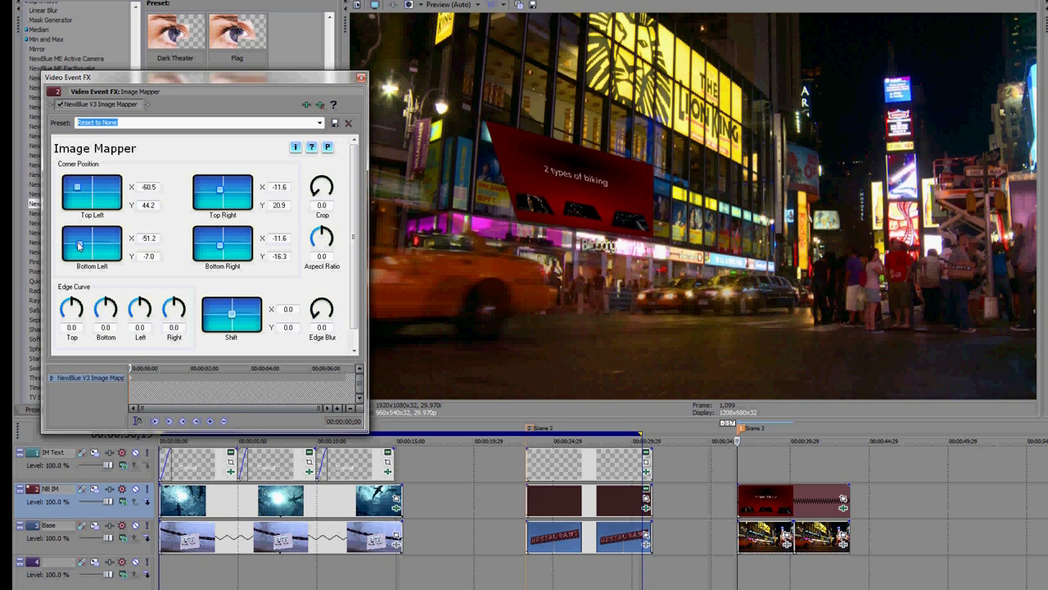
{"action": "left_click_drag", "start_coordinate": [79, 246], "coordinate": [77, 246]}
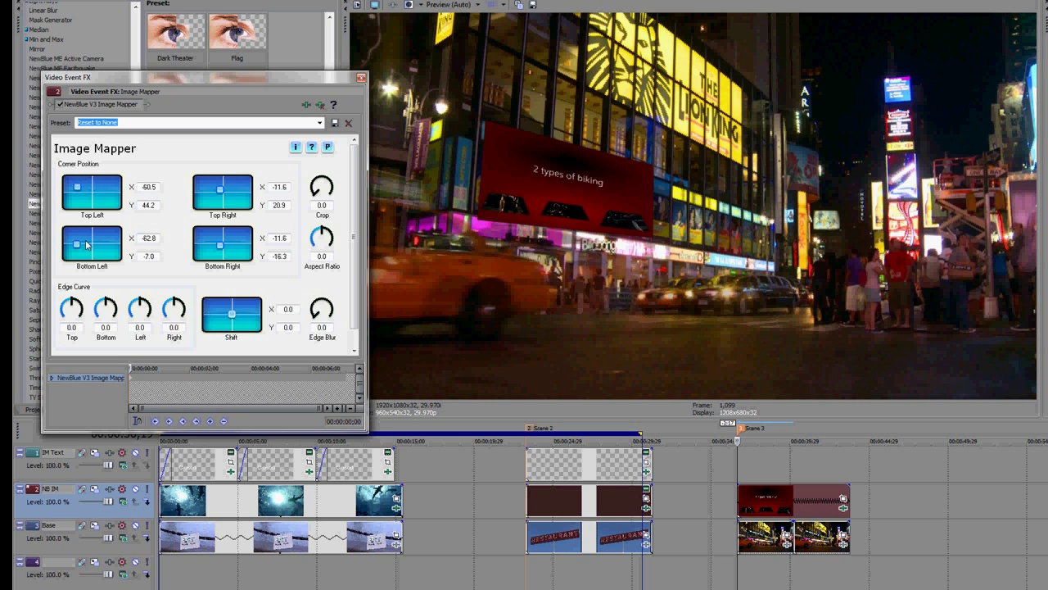
{"action": "left_click_drag", "start_coordinate": [219, 245], "coordinate": [220, 248]}
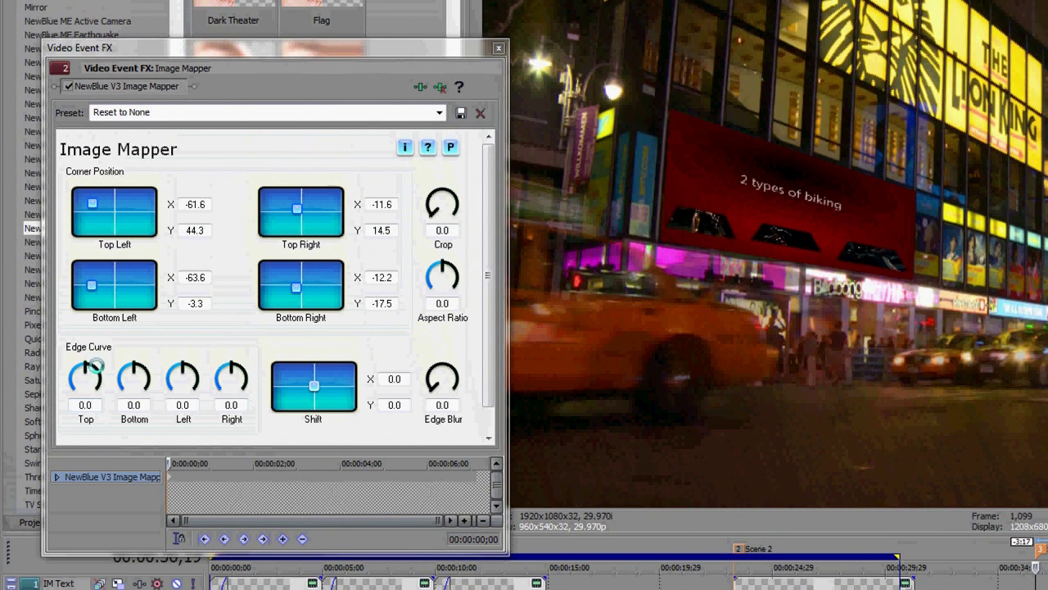
Step: Set Edge Curve to Top -29.3, Bottom -25.9, Left 3.8, Right -14.1
{"action": "left_click_drag", "start_coordinate": [90, 368], "coordinate": [123, 375]}
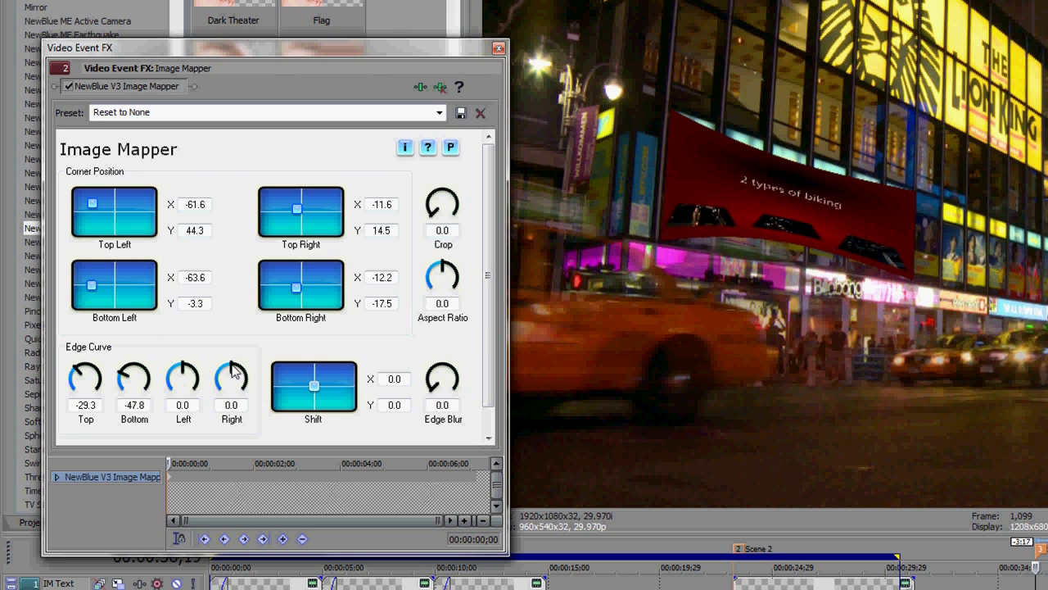
{"action": "left_click_drag", "start_coordinate": [234, 375], "coordinate": [125, 370]}
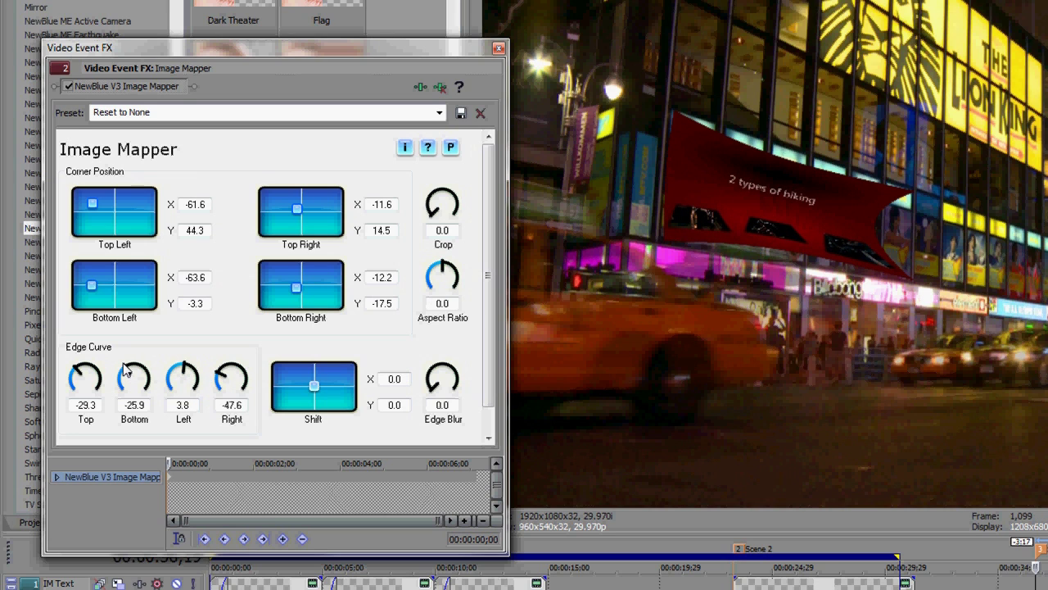
{"action": "left_click_drag", "start_coordinate": [215, 373], "coordinate": [226, 361]}
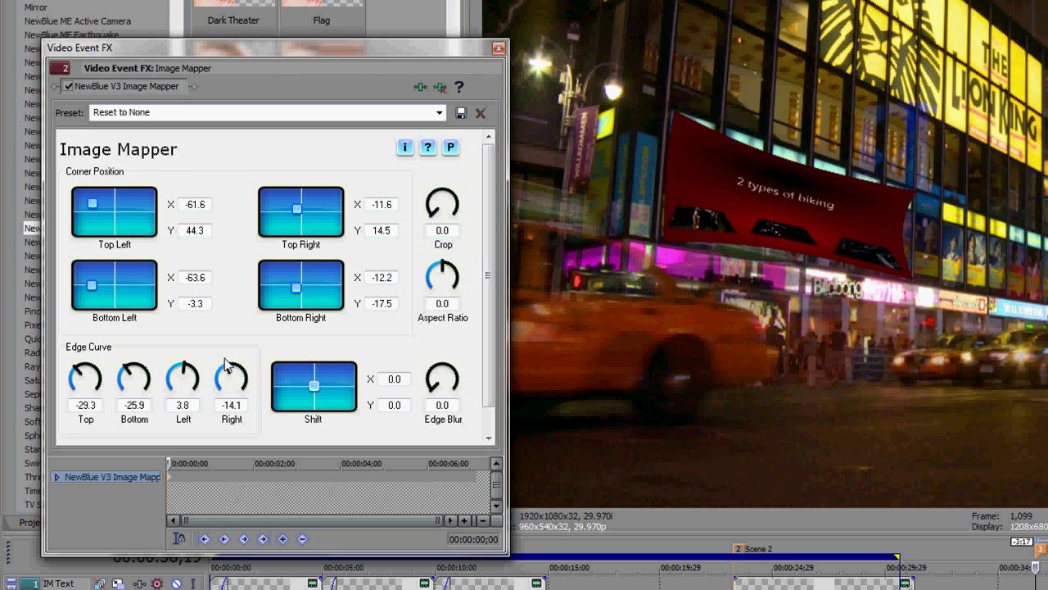